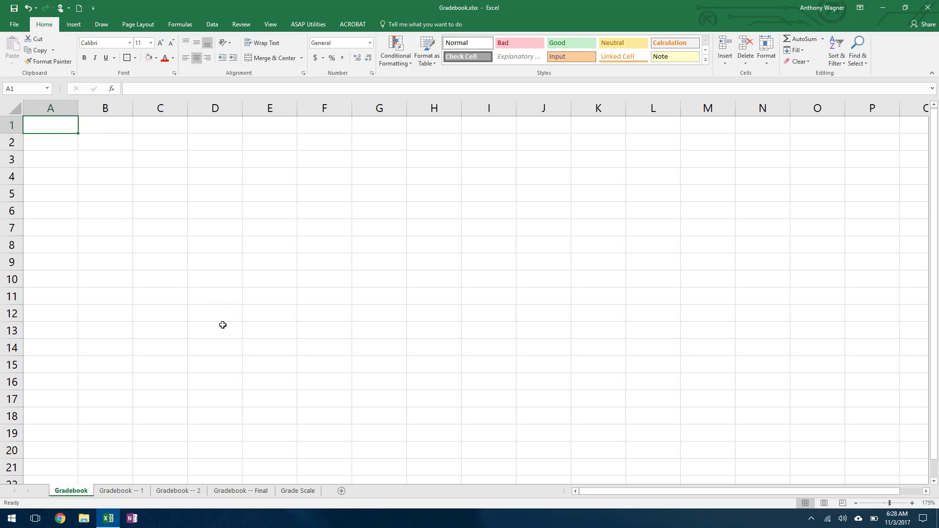
Step: Look through the Gradebook, Gradebook -- 1, Gradebook -- 2, Gradebook -- Final and Grade Scale sheets and examine the finished student table
{"action": "left_click", "coordinate": [253, 491]}
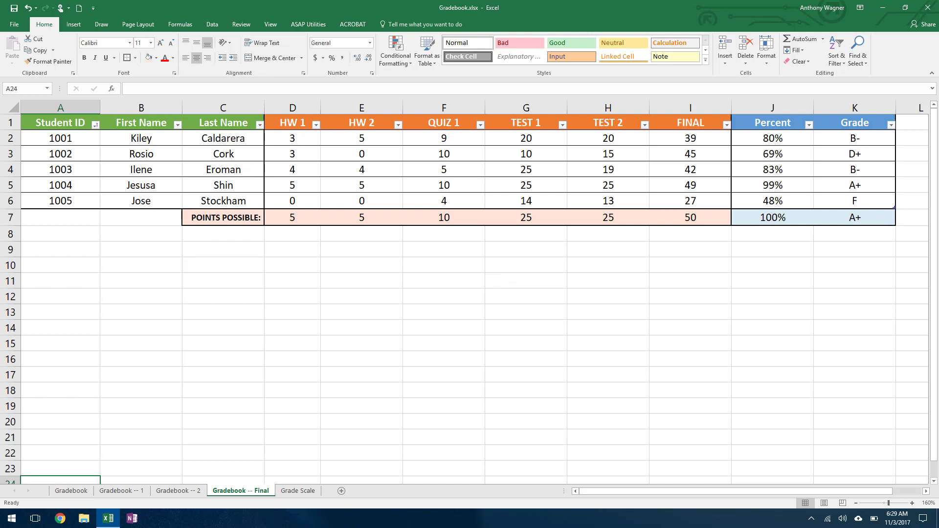
{"action": "left_click", "coordinate": [133, 493]}
{"action": "left_click", "coordinate": [475, 389]}
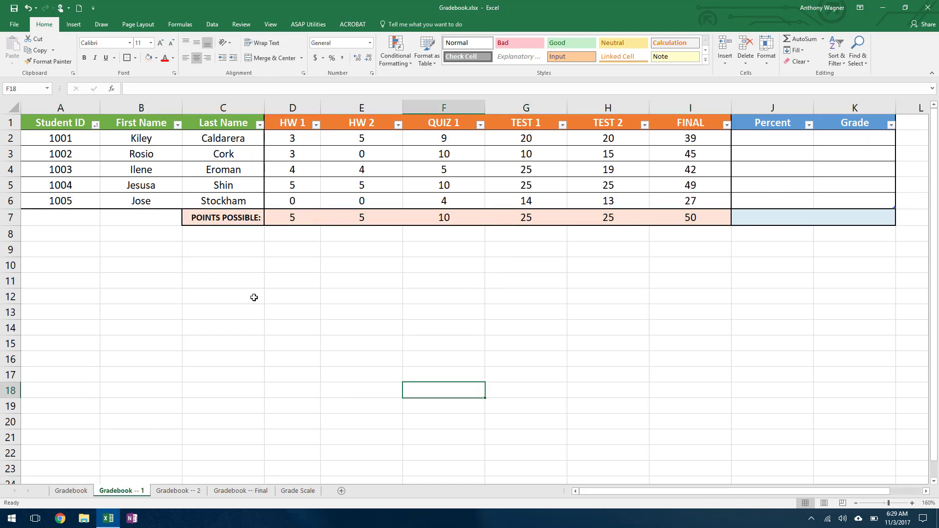
{"action": "left_click", "coordinate": [189, 493]}
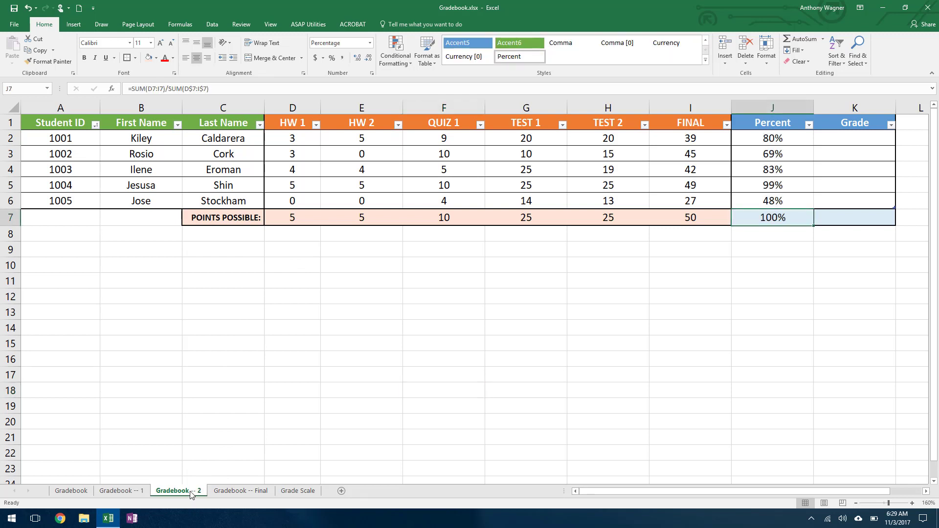
{"action": "left_click", "coordinate": [236, 494]}
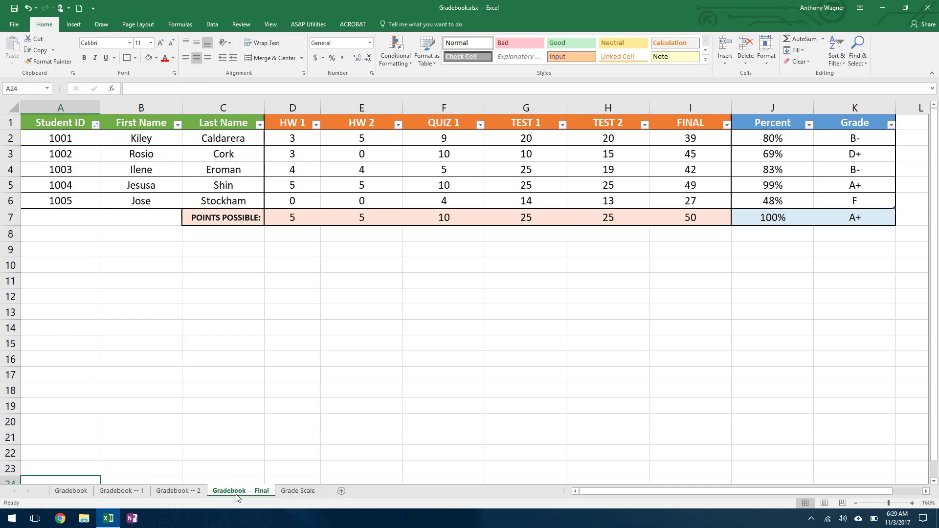
{"action": "left_click", "coordinate": [293, 491]}
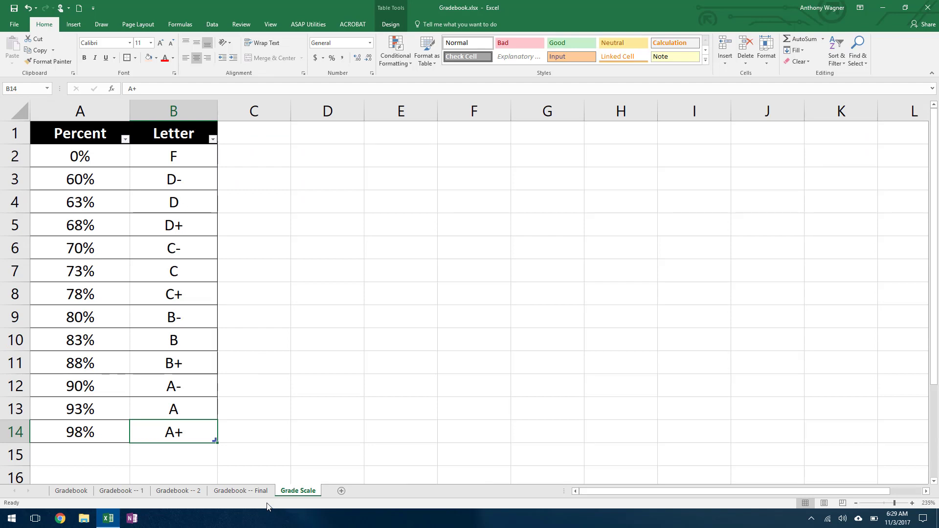
{"action": "left_click", "coordinate": [74, 493]}
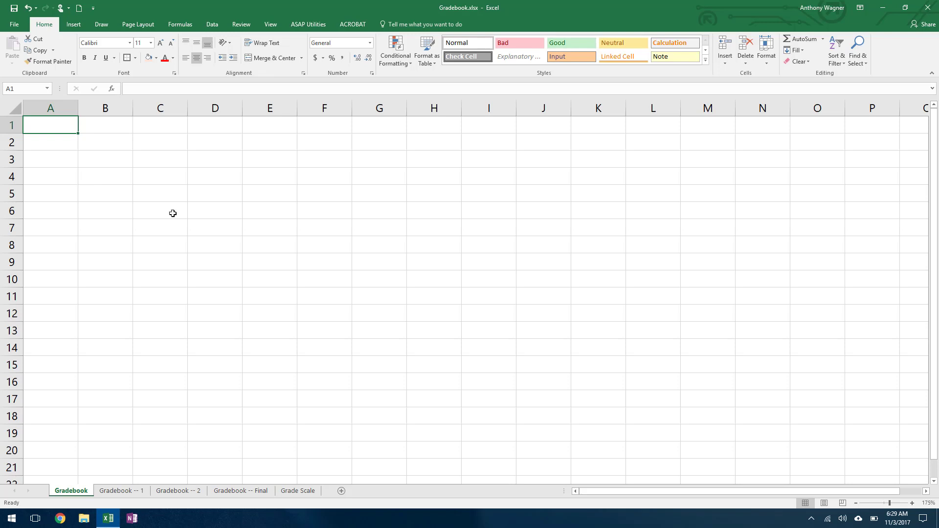
{"action": "left_click", "coordinate": [238, 491]}
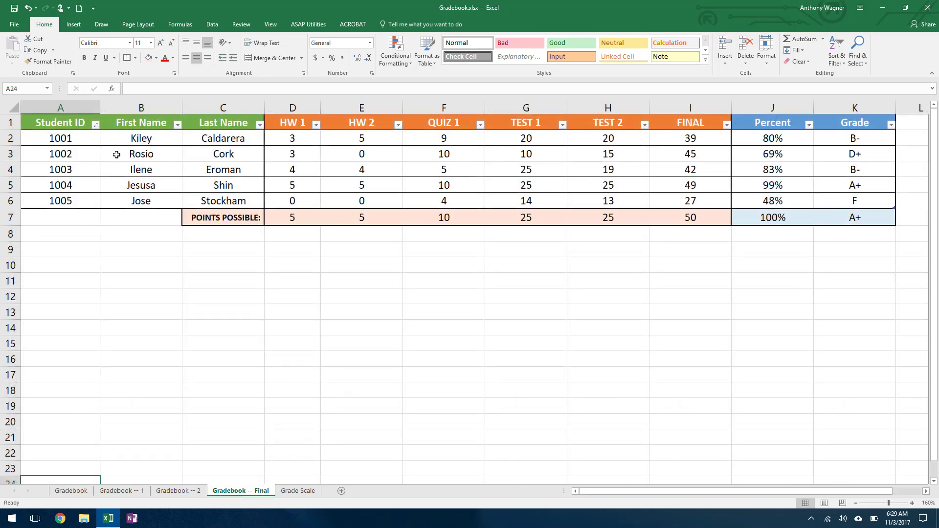
{"action": "left_click", "coordinate": [20, 114]}
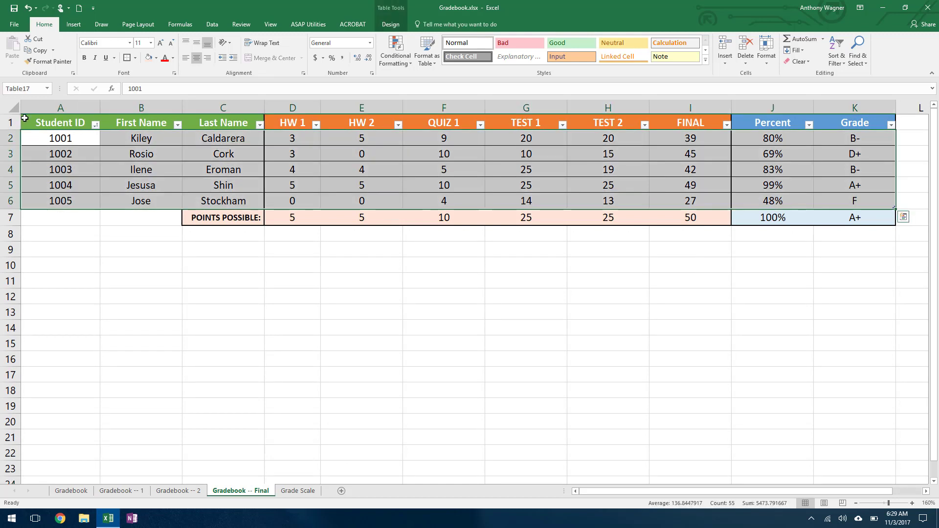
{"action": "left_click", "coordinate": [348, 118]}
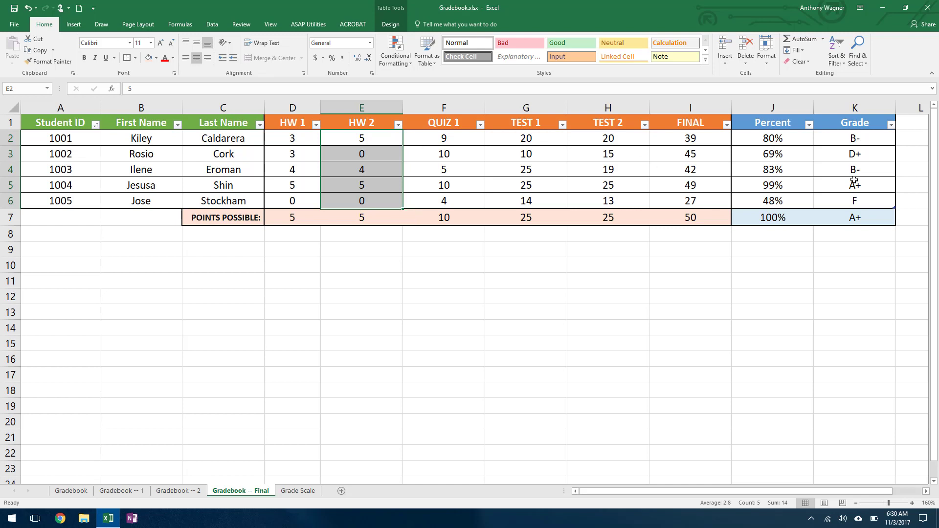
Step: Add two empty rows to the Gradebook -- Final table below the last student record
{"action": "left_click", "coordinate": [863, 195]}
{"action": "key", "text": "Tab"}
{"action": "key", "text": "Tab"}
{"action": "key", "text": "Tab"}
{"action": "key", "text": "Tab"}
{"action": "key", "text": "Tab"}
{"action": "key", "text": "Tab"}
{"action": "key", "text": "Tab"}
{"action": "key", "text": "Tab"}
{"action": "key", "text": "Tab"}
{"action": "key", "text": "Tab"}
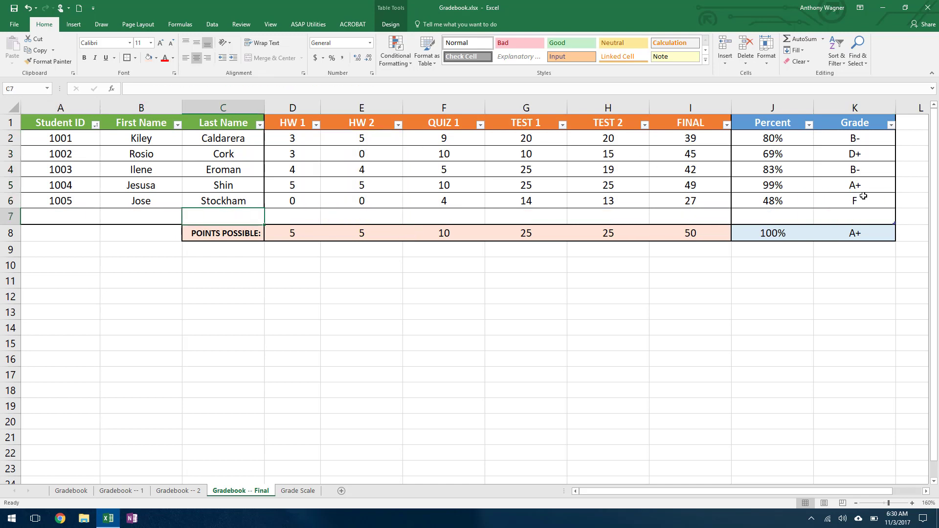
{"action": "key", "text": "Tab"}
{"action": "key", "text": "Tab"}
{"action": "key", "text": "Tab"}
{"action": "key", "text": "Tab"}
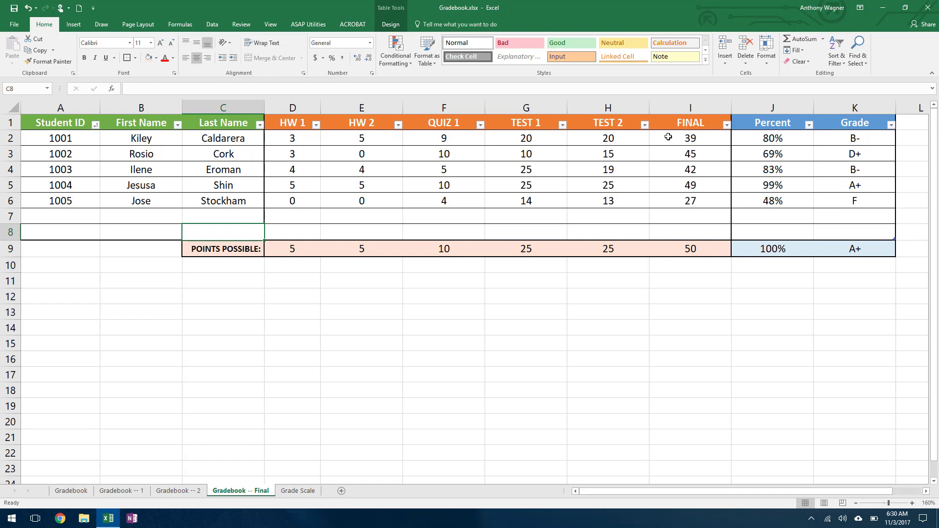
Step: Insert a new column between TEST 2 and FINAL in the table
{"action": "right_click", "coordinate": [663, 109]}
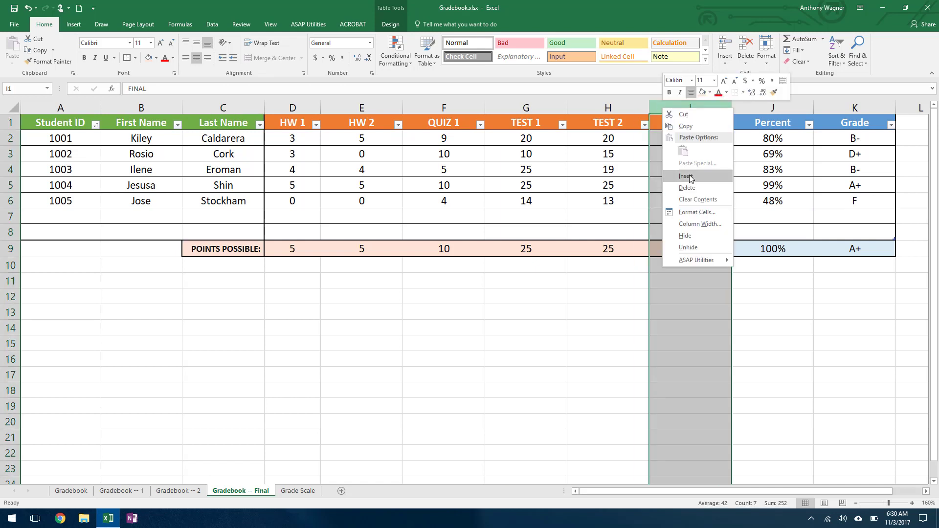
{"action": "left_click", "coordinate": [687, 177]}
{"action": "left_click_drag", "start_coordinate": [684, 494], "coordinate": [734, 489]}
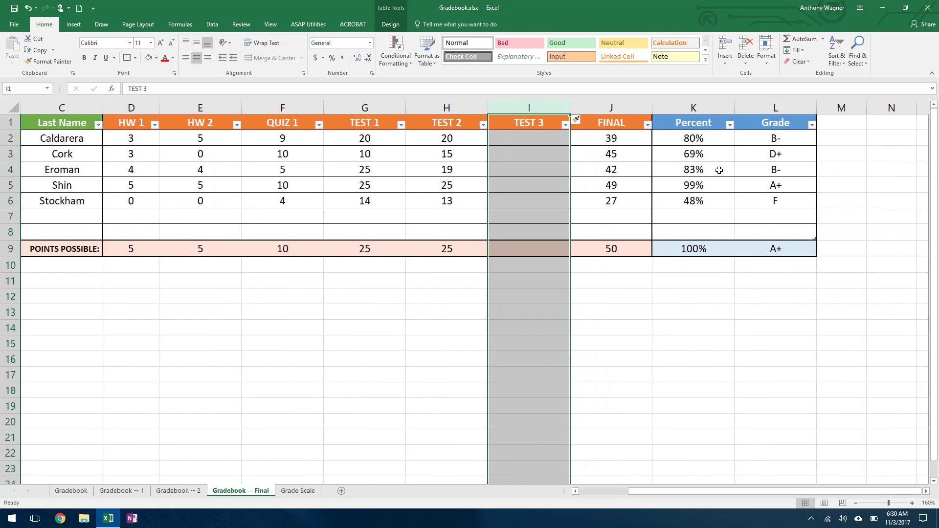
Step: Set the points possible for the TEST 3 column to 25
{"action": "left_click", "coordinate": [539, 139]}
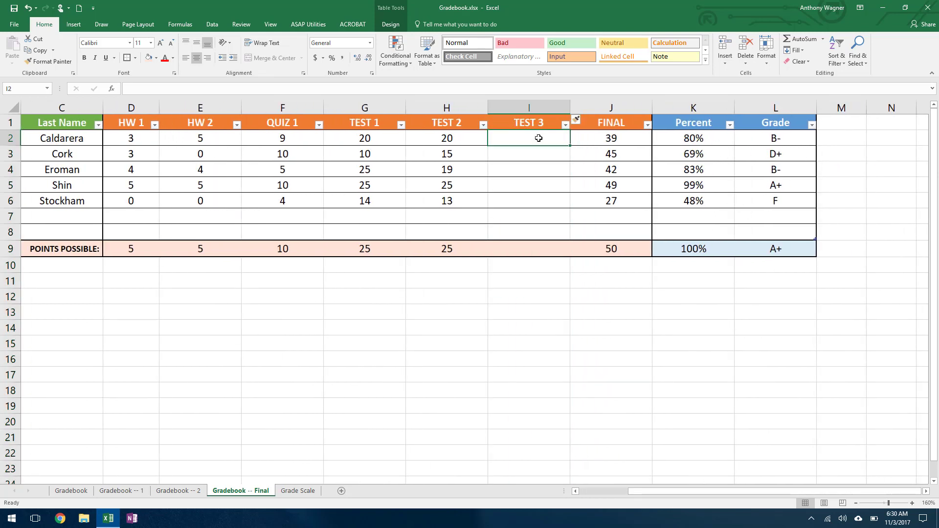
{"action": "key", "text": "Down"}
{"action": "key", "text": "Down"}
{"action": "key", "text": "Down"}
{"action": "key", "text": "Down"}
{"action": "key", "text": "Down"}
{"action": "key", "text": "Down"}
{"action": "key", "text": "Down"}
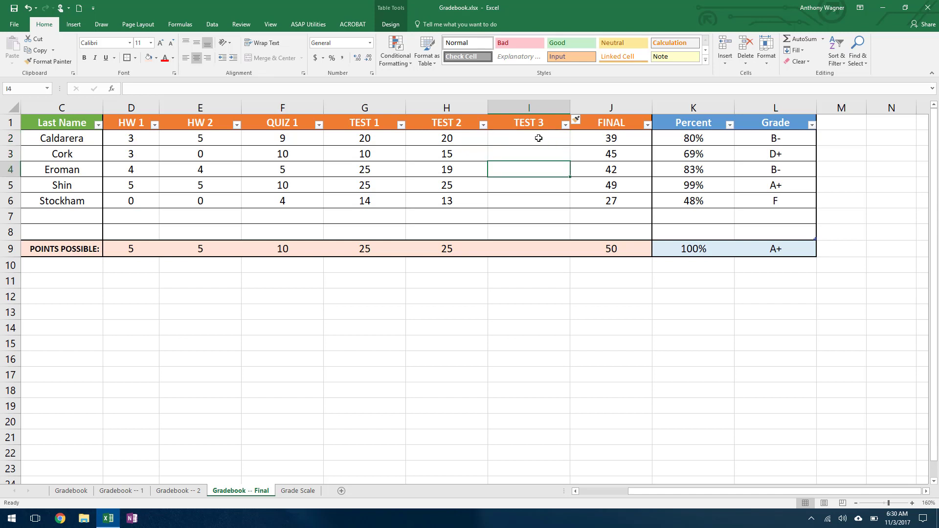
{"action": "type", "text": "50"}
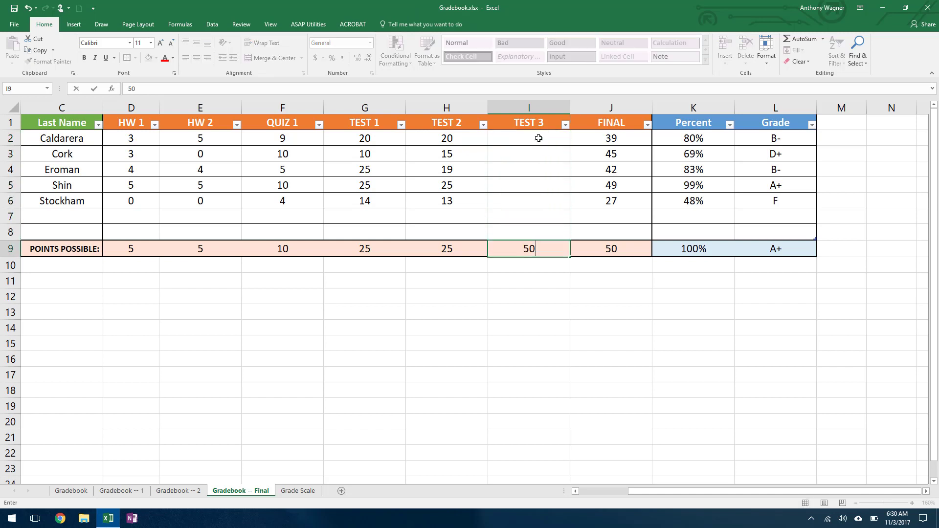
{"action": "key", "text": "BackSpace"}
{"action": "key", "text": "BackSpace"}
{"action": "type", "text": "25"}
Step: Enter a TEST 3 score of 20 for the first student in the table
{"action": "left_click", "coordinate": [539, 139]}
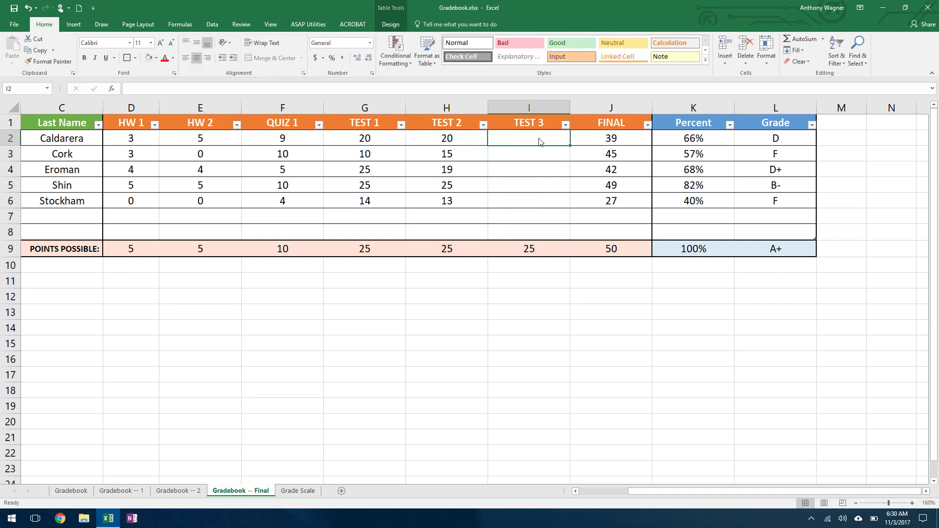
{"action": "type", "text": "20"}
{"action": "key", "text": "Return"}
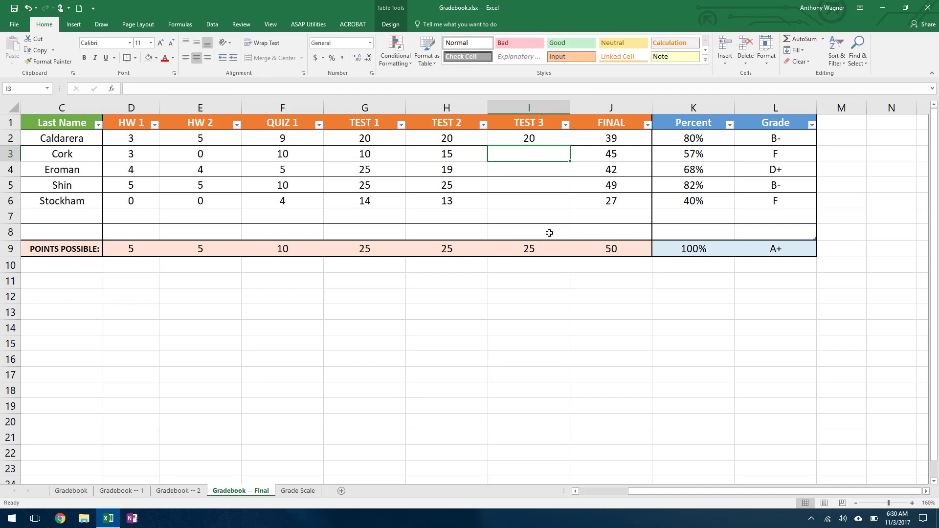
Step: Delete the TEST 3 column and the two empty rows above the POINTS POSSIBLE row
{"action": "left_click", "coordinate": [532, 108]}
{"action": "key", "text": "ctrl+minus"}
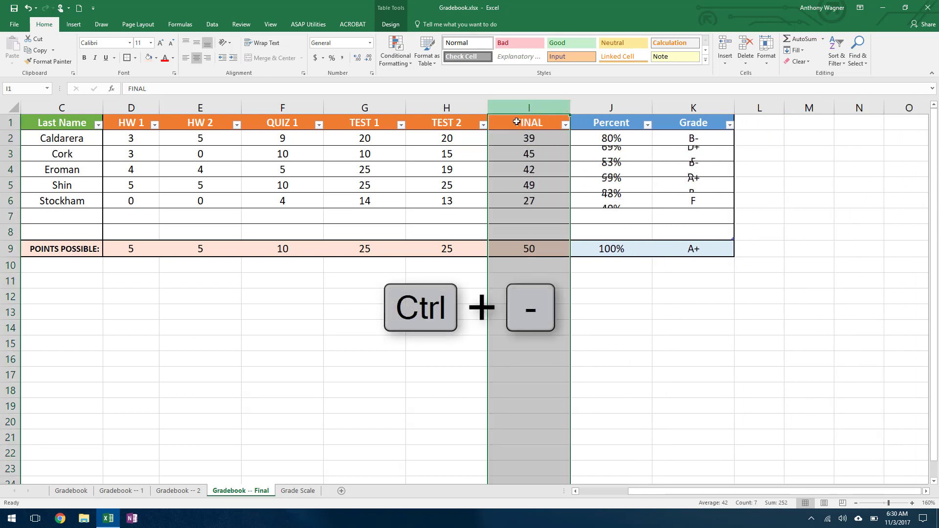
{"action": "left_click_drag", "start_coordinate": [8, 217], "coordinate": [6, 228]}
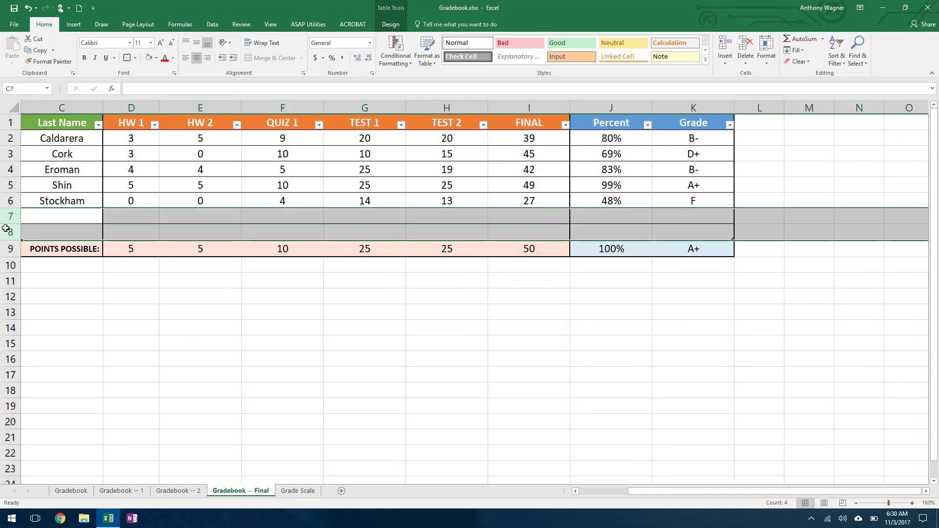
{"action": "key", "text": "ctrl+minus"}
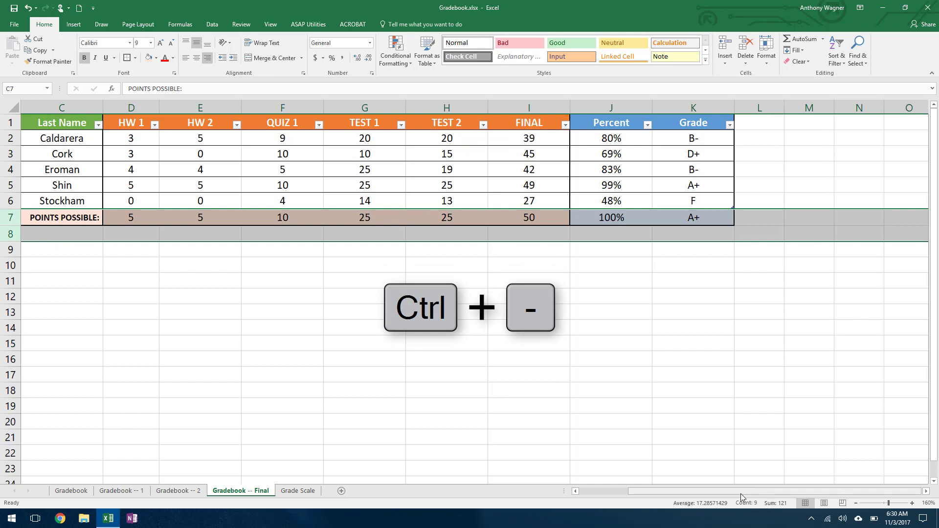
{"action": "left_click_drag", "start_coordinate": [741, 495], "coordinate": [645, 494]}
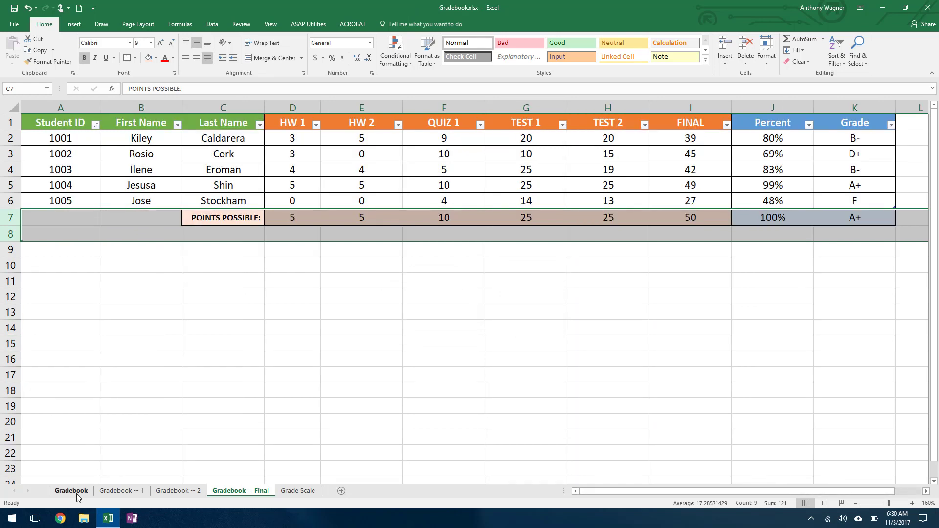
Step: Examine the header row and the student records in rows 2 to 6 of the Gradebook -- Final sheet
{"action": "left_click", "coordinate": [168, 180]}
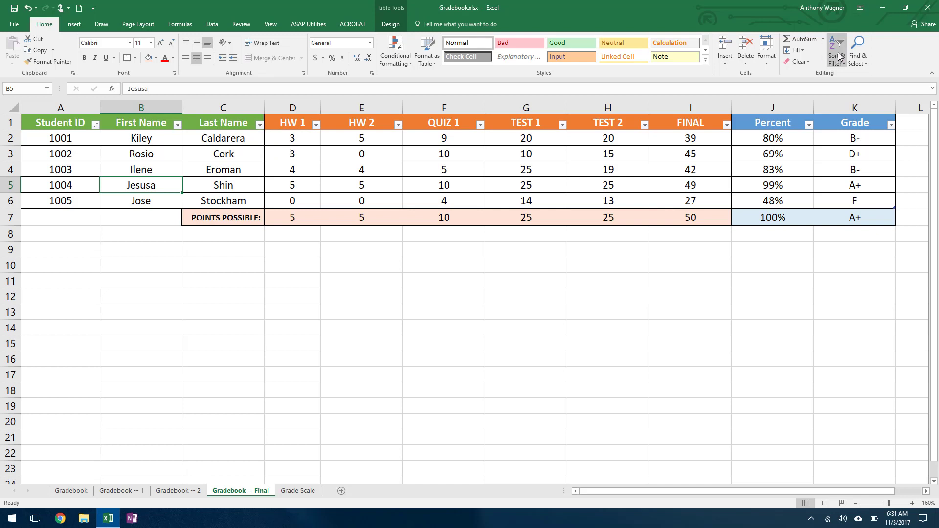
{"action": "left_click", "coordinate": [71, 491]}
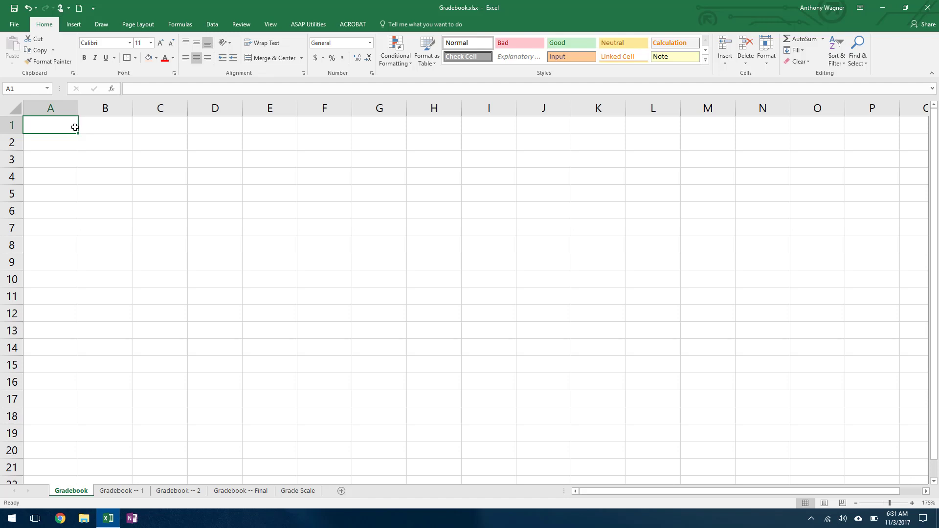
{"action": "left_click", "coordinate": [259, 491]}
{"action": "left_click", "coordinate": [11, 123]}
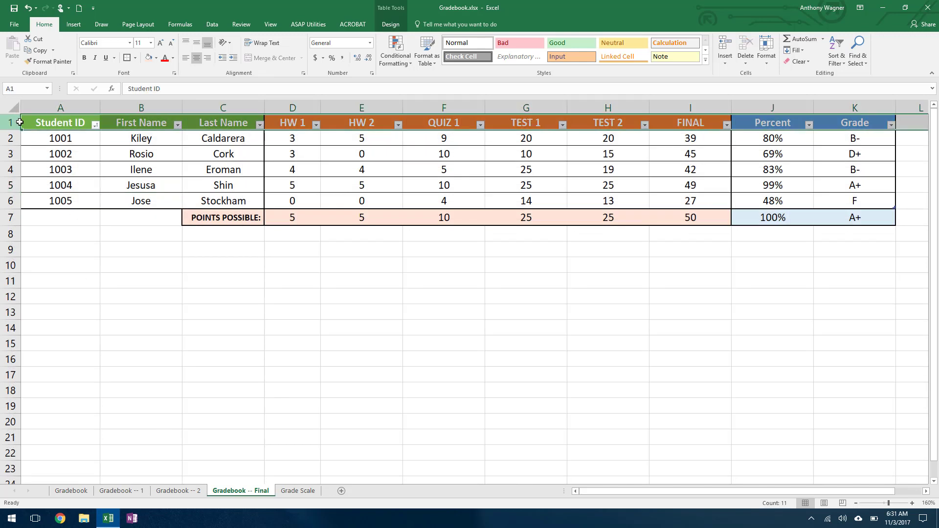
{"action": "left_click", "coordinate": [10, 139]}
{"action": "left_click_drag", "start_coordinate": [11, 138], "coordinate": [26, 205]}
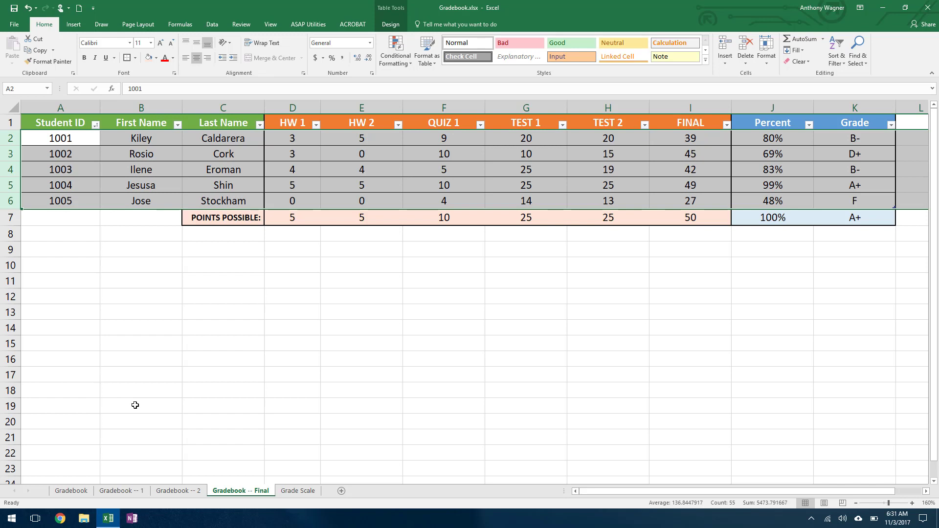
Step: Enter the headers Student ID, First Name and Last Name in cells A1 to C1 of the blank Gradebook sheet
{"action": "left_click", "coordinate": [88, 491]}
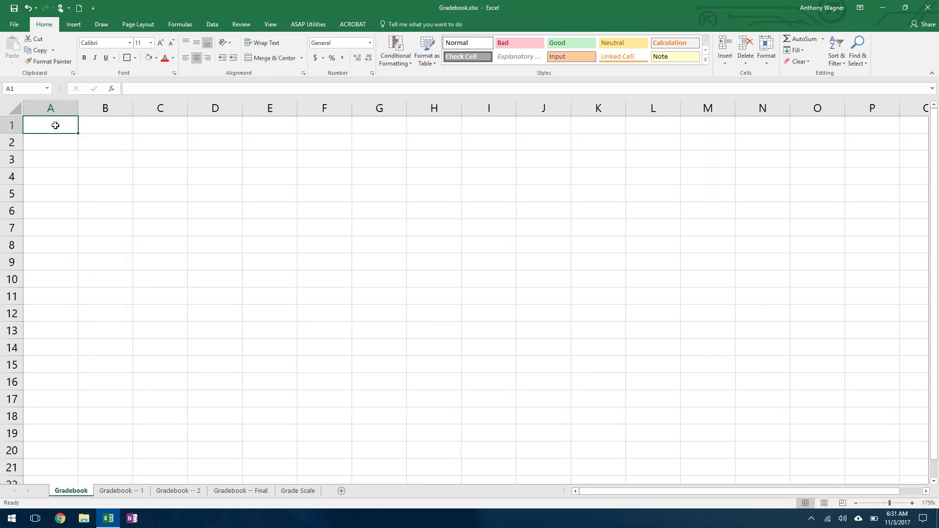
{"action": "type", "text": "Student ID"}
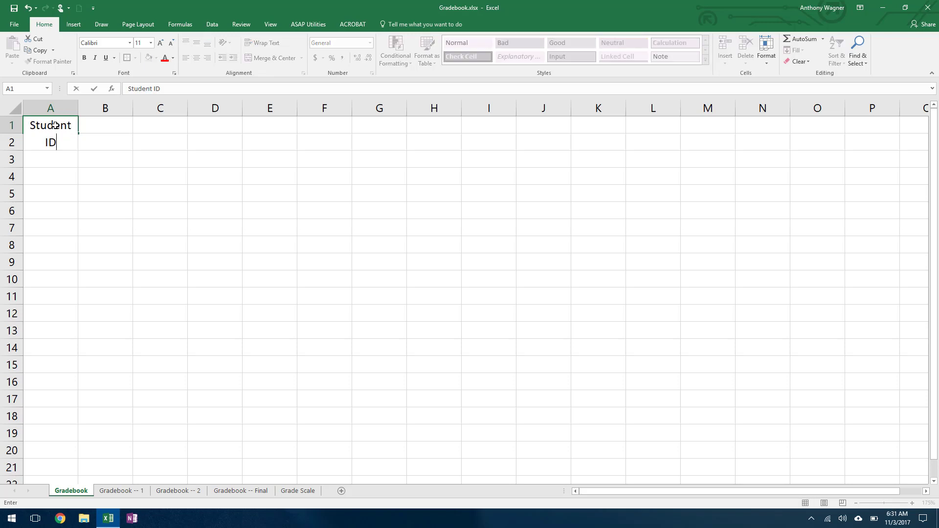
{"action": "key", "text": "Tab"}
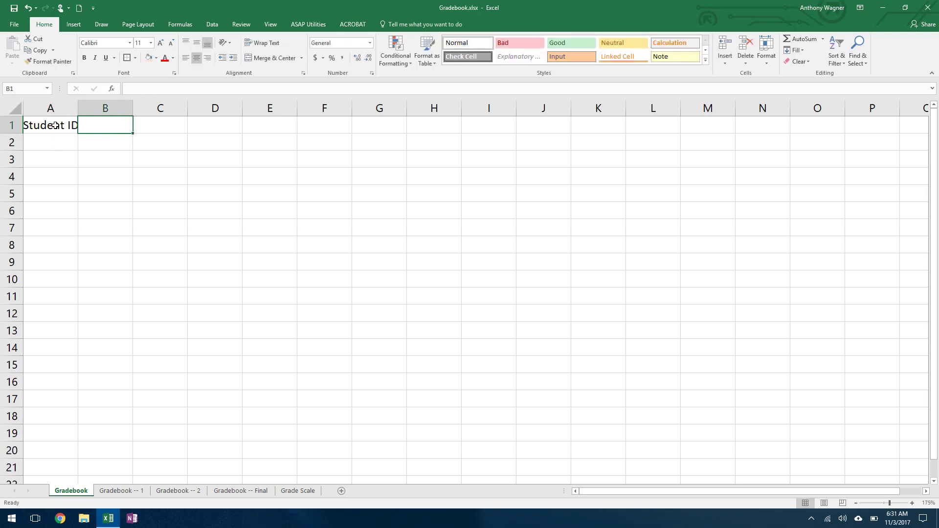
{"action": "type", "text": "First Name"}
{"action": "key", "text": "Tab"}
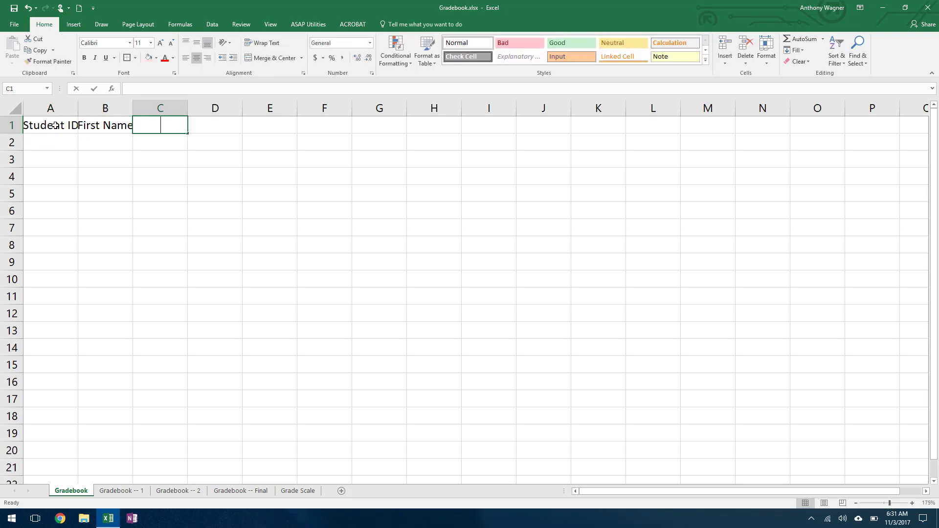
{"action": "type", "text": "Lastn"}
{"action": "key", "text": "BackSpace"}
{"action": "type", "text": "Name"}
{"action": "key", "text": "Tab"}
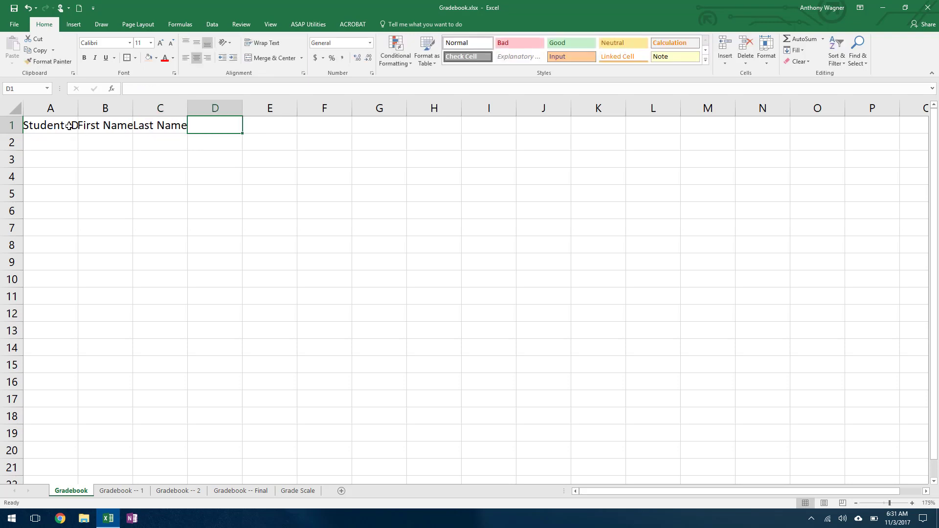
Step: Enter the assignment headers HW 1, HW 2 and QUIZ 1 in cells D1 to F1
{"action": "left_click", "coordinate": [58, 123]}
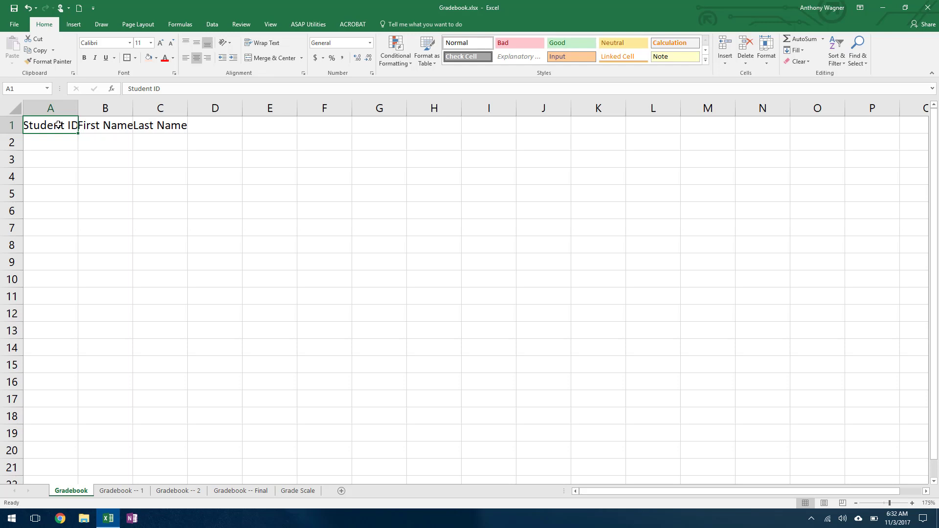
{"action": "left_click_drag", "start_coordinate": [106, 109], "coordinate": [179, 111]}
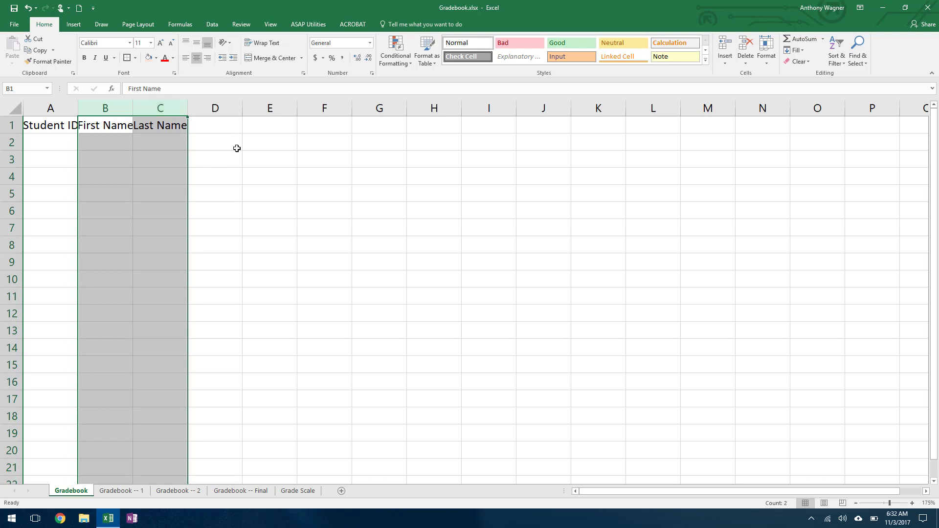
{"action": "left_click", "coordinate": [231, 126]}
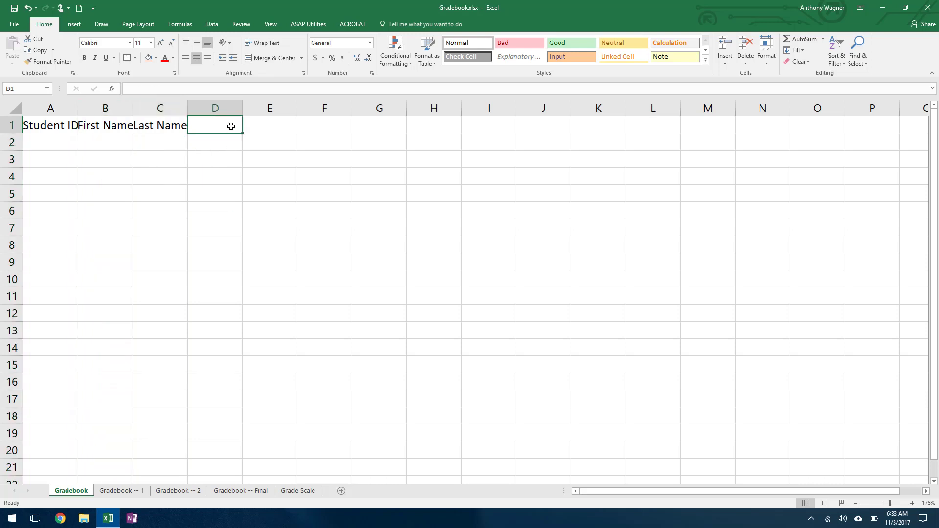
{"action": "type", "text": "HW 1"}
{"action": "key", "text": "Tab"}
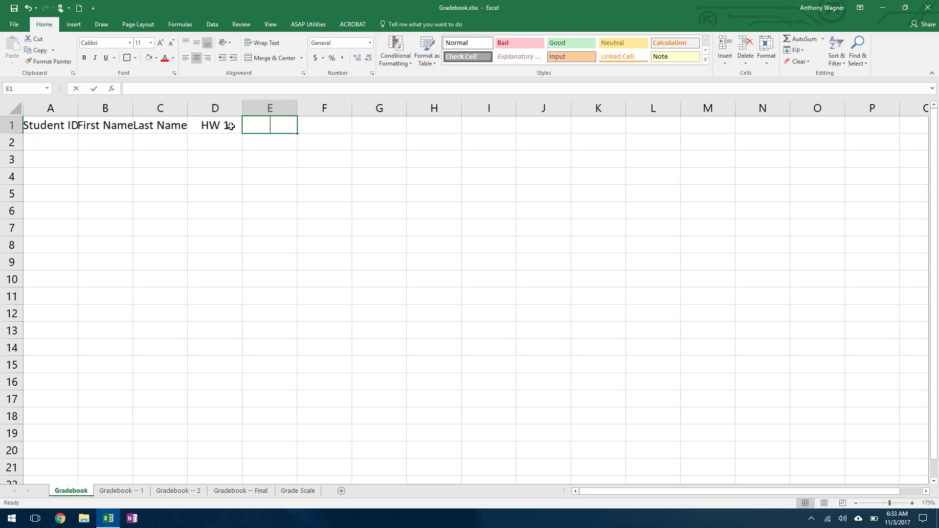
{"action": "type", "text": "HW 2"}
{"action": "key", "text": "Tab"}
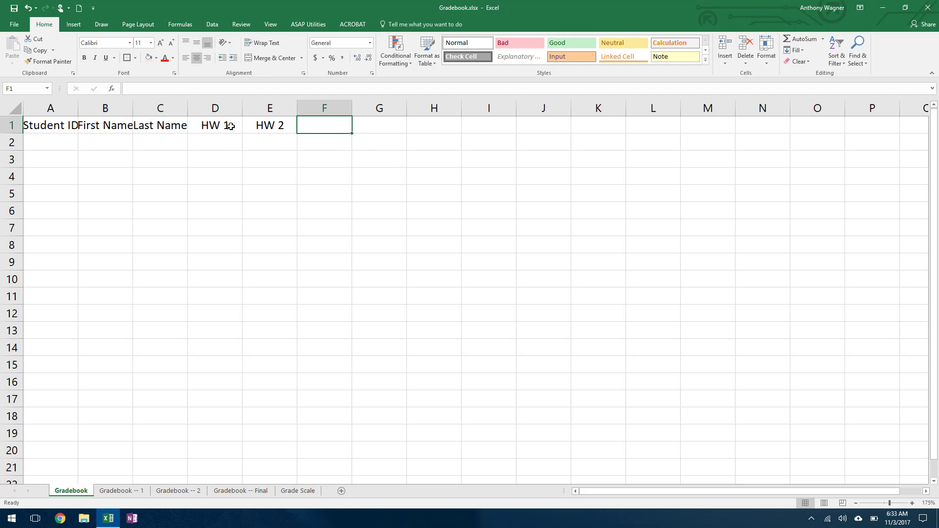
{"action": "type", "text": "QUIZ 1"}
{"action": "key", "text": "Tab"}
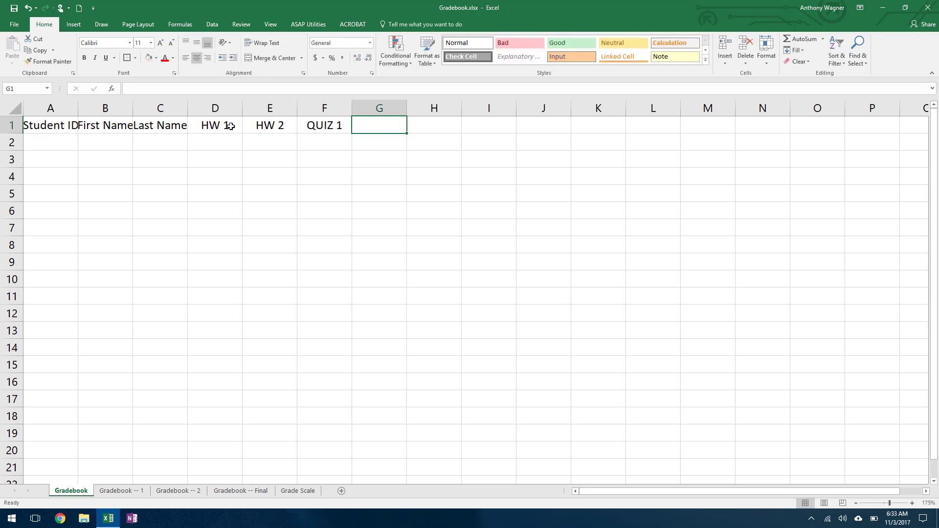
Step: Enter the headers TEST 1, TEST 2 and FINAL in cells G1 to I1
{"action": "type", "text": "TEST 1"}
{"action": "key", "text": "Tab"}
{"action": "type", "text": "TE"}
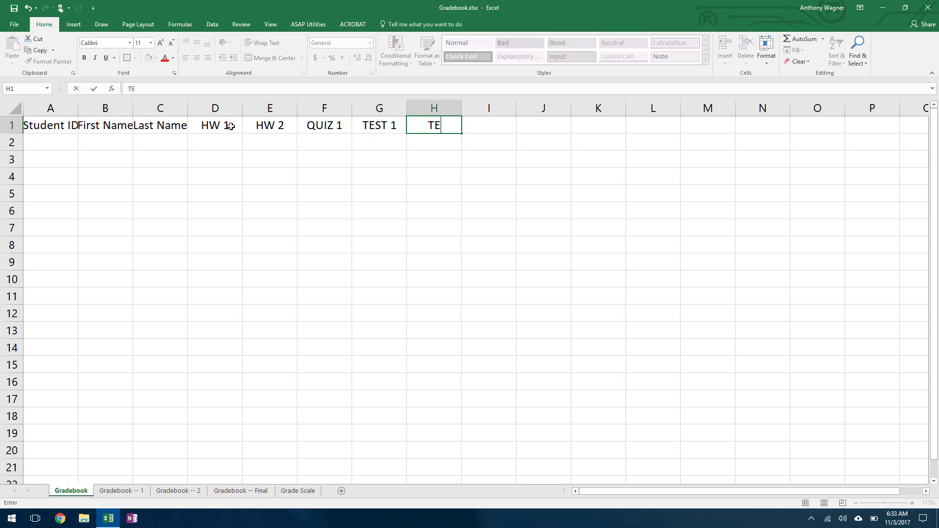
{"action": "type", "text": "ST 2"}
{"action": "key", "text": "Tab"}
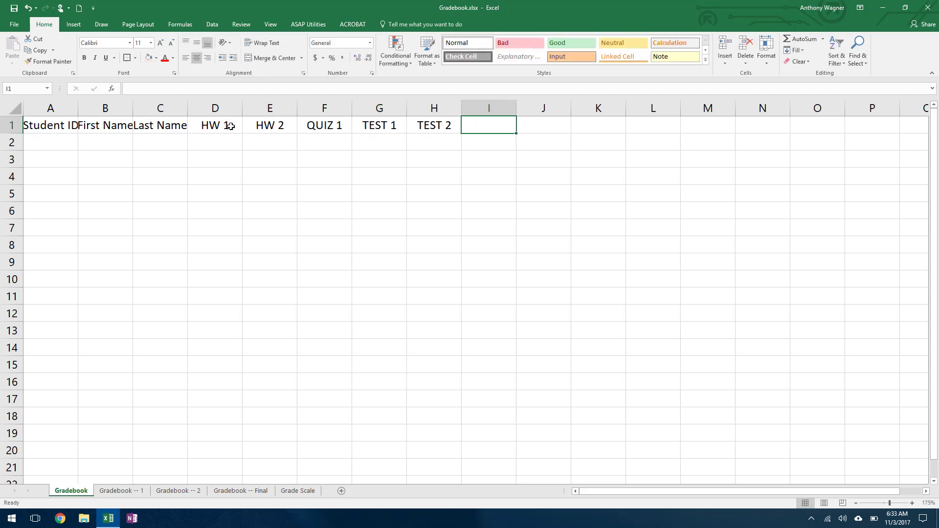
{"action": "type", "text": "FINAL"}
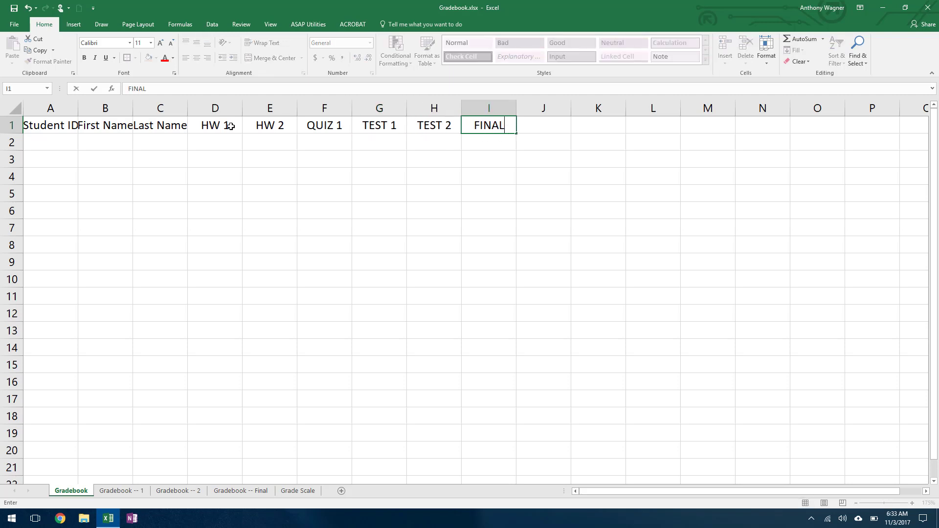
{"action": "key", "text": "Tab"}
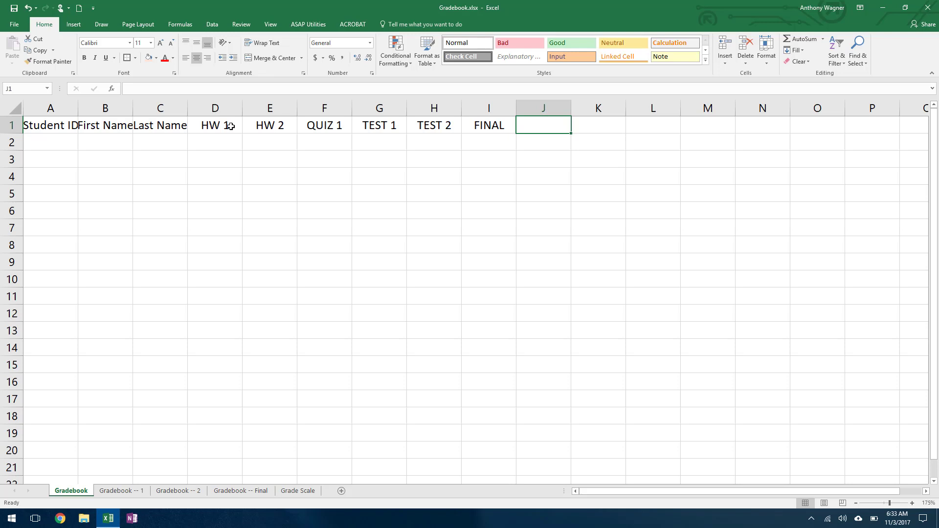
Step: Add the headers Percent and Grade in cells J1 and K1
{"action": "type", "text": "Percent"}
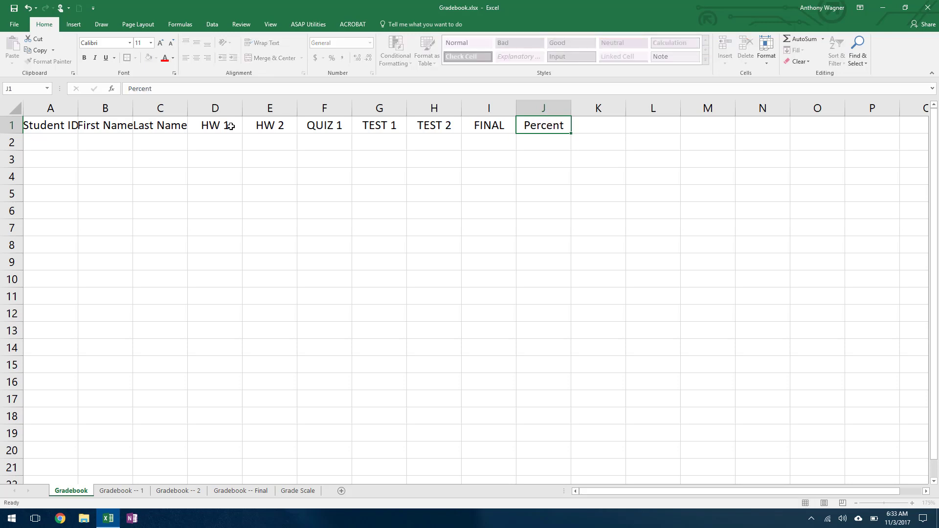
{"action": "key", "text": "Tab"}
{"action": "type", "text": "G"}
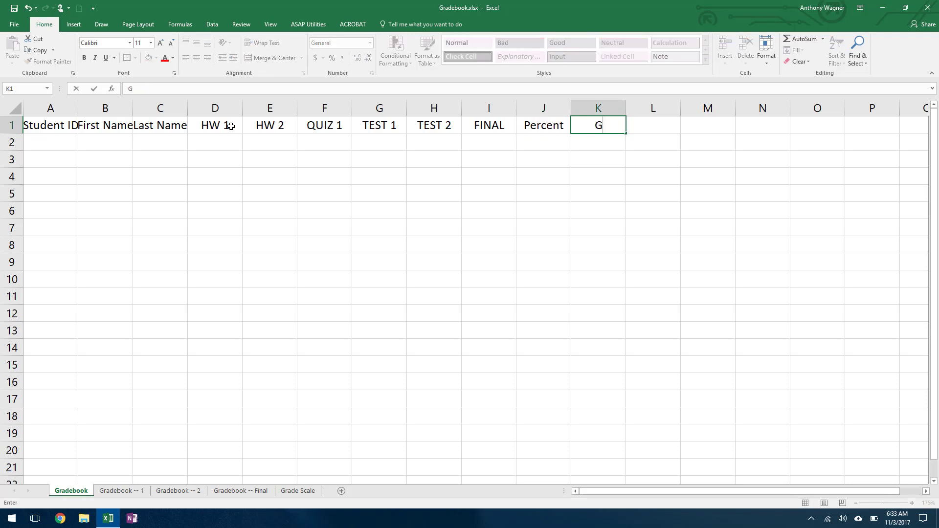
{"action": "type", "text": "rade"}
{"action": "key", "text": "Return"}
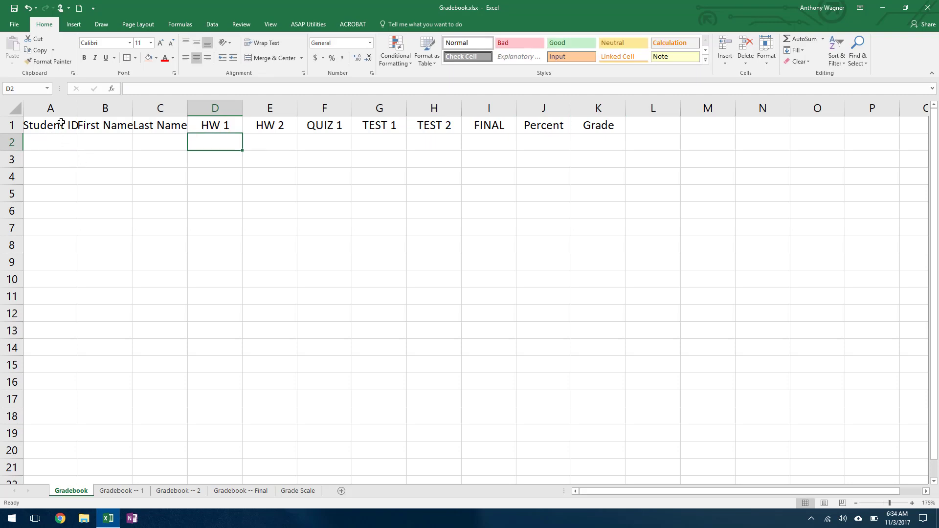
Step: Format the range A1 to K2 as a table with headers, using the light table style with a black header row
{"action": "left_click_drag", "start_coordinate": [61, 122], "coordinate": [577, 135]}
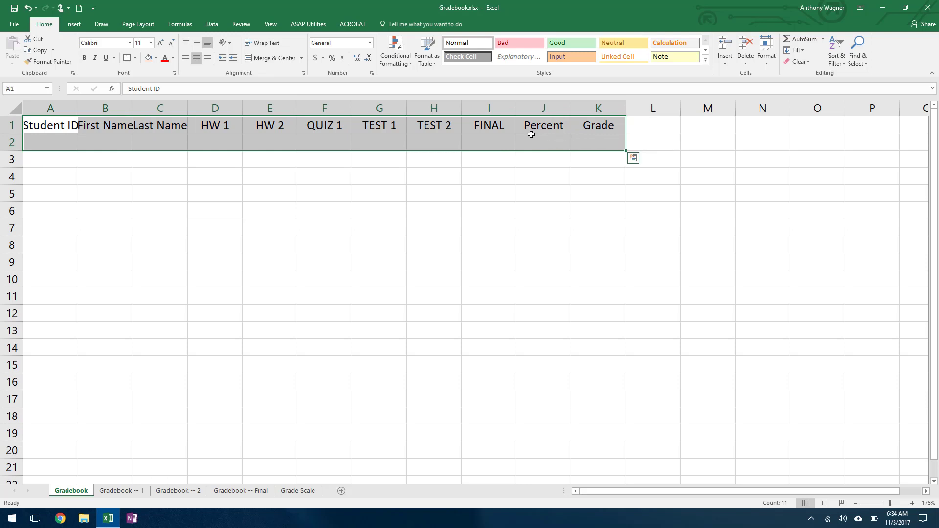
{"action": "left_click", "coordinate": [427, 58]}
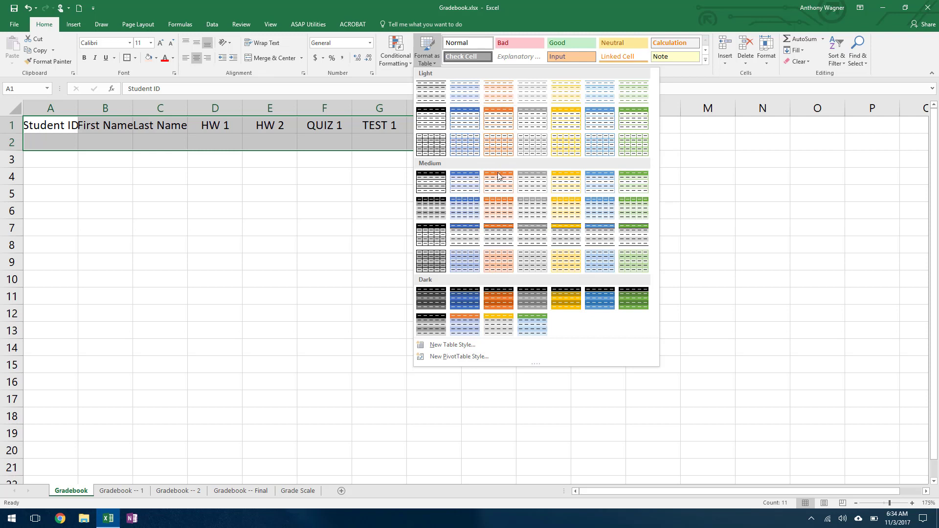
{"action": "left_click", "coordinate": [441, 124]}
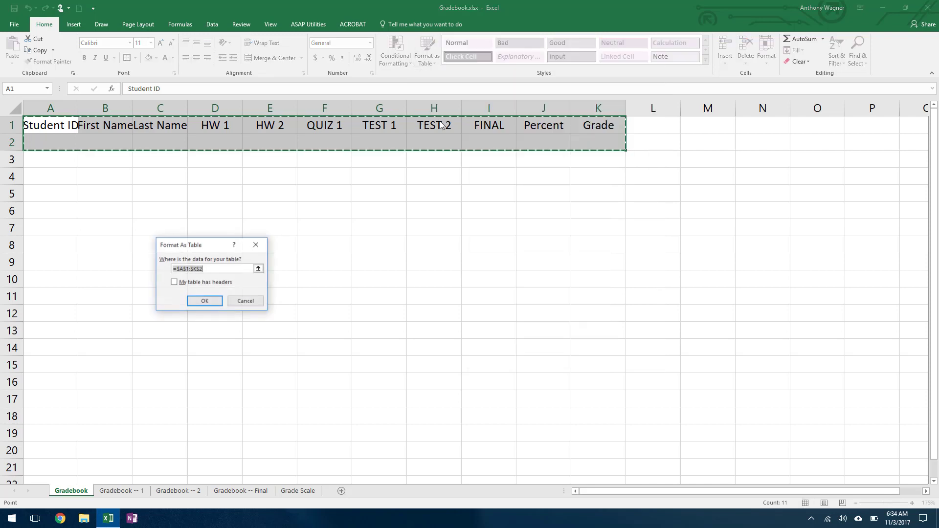
{"action": "left_click", "coordinate": [193, 284]}
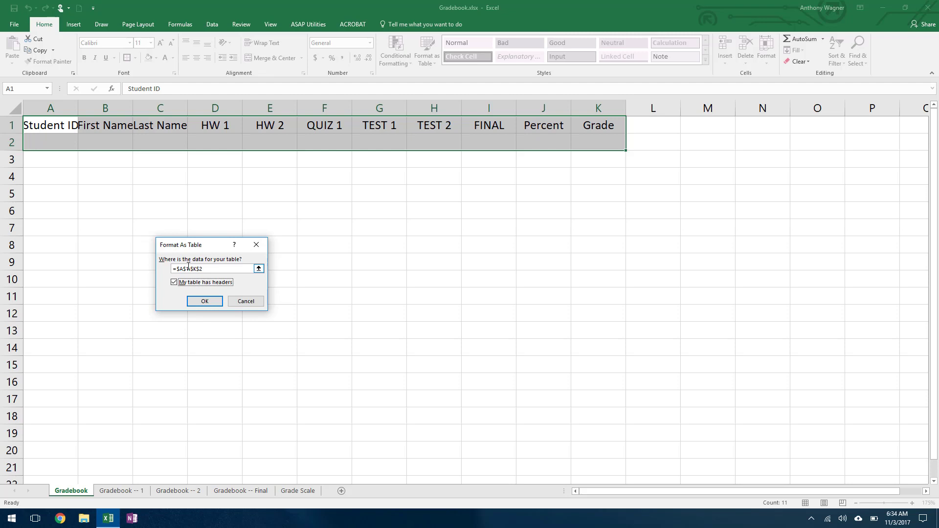
{"action": "left_click", "coordinate": [208, 302]}
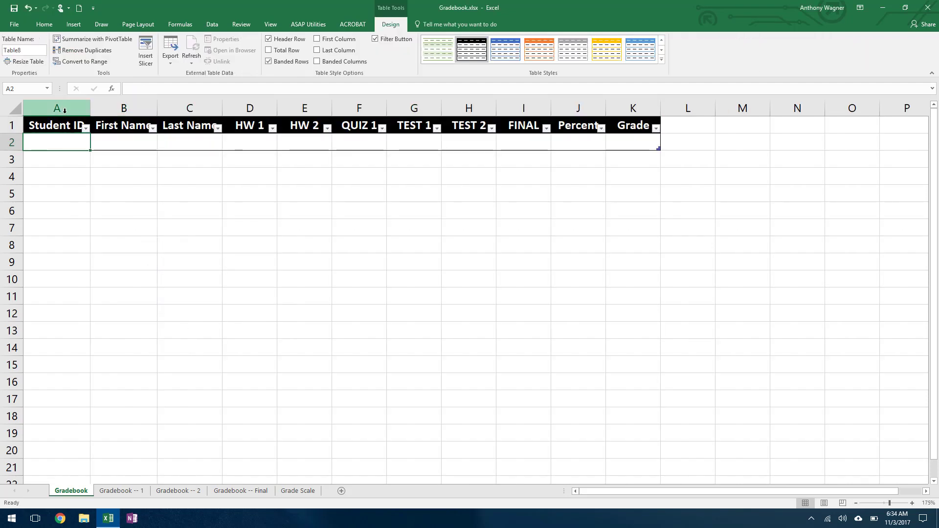
Step: Widen columns A to K to one equal width so the headers clear their filter arrows
{"action": "left_click_drag", "start_coordinate": [64, 108], "coordinate": [612, 99]}
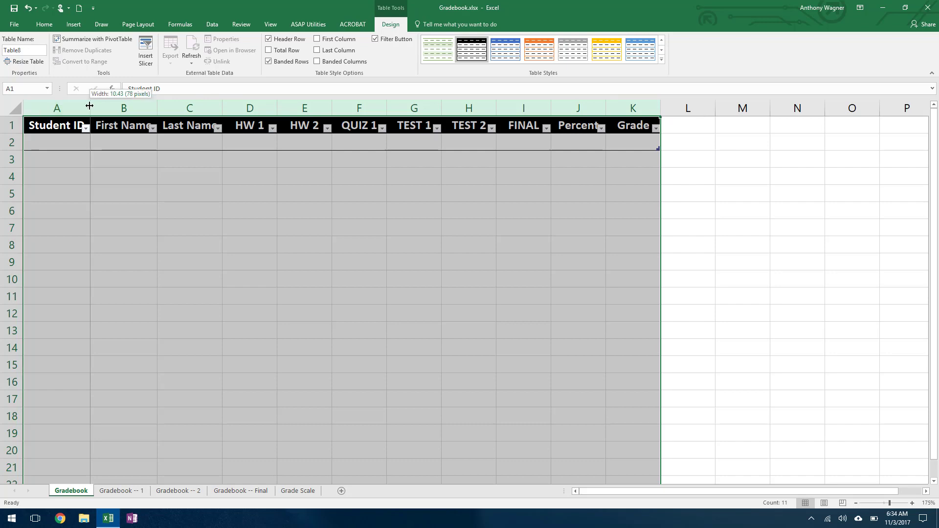
{"action": "left_click_drag", "start_coordinate": [90, 106], "coordinate": [95, 104]}
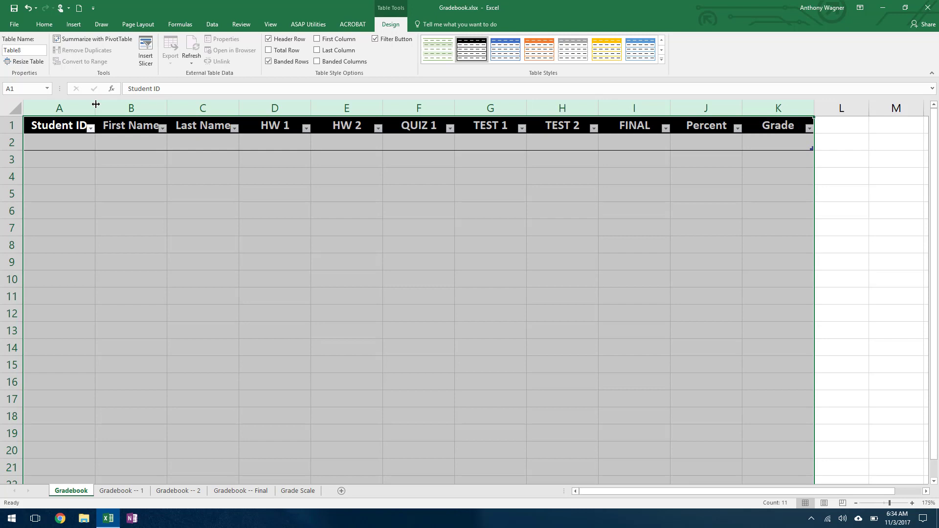
{"action": "left_click_drag", "start_coordinate": [96, 104], "coordinate": [97, 104]}
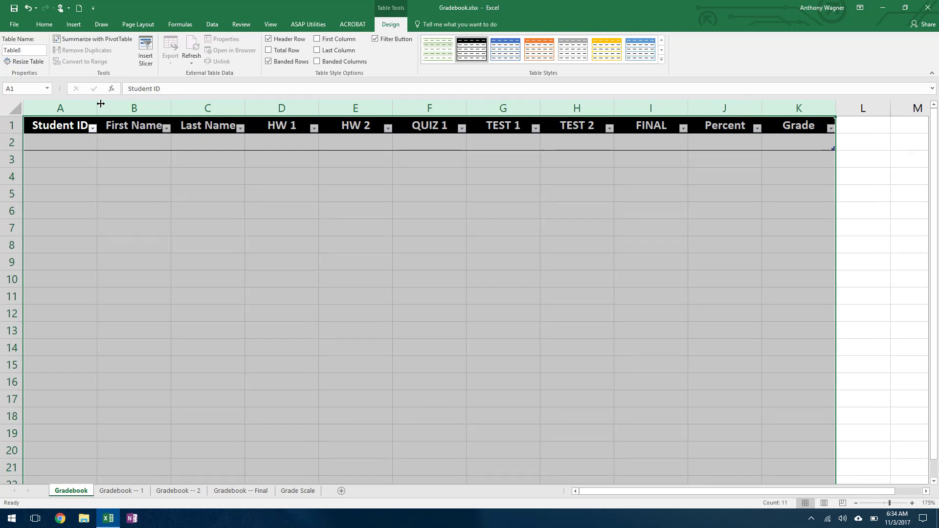
{"action": "left_click", "coordinate": [71, 145]}
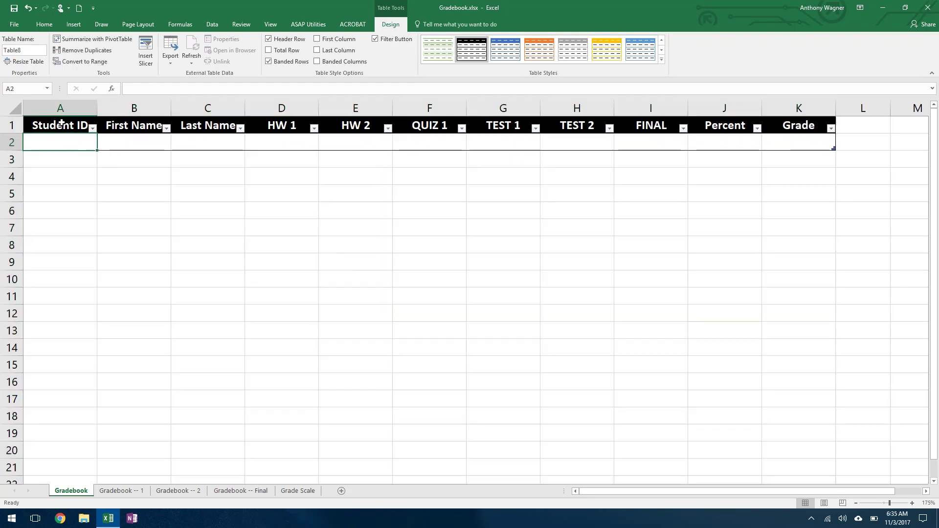
Step: Fill the Student ID, First Name and Last Name header cells with the theme green
{"action": "left_click_drag", "start_coordinate": [61, 123], "coordinate": [208, 130]}
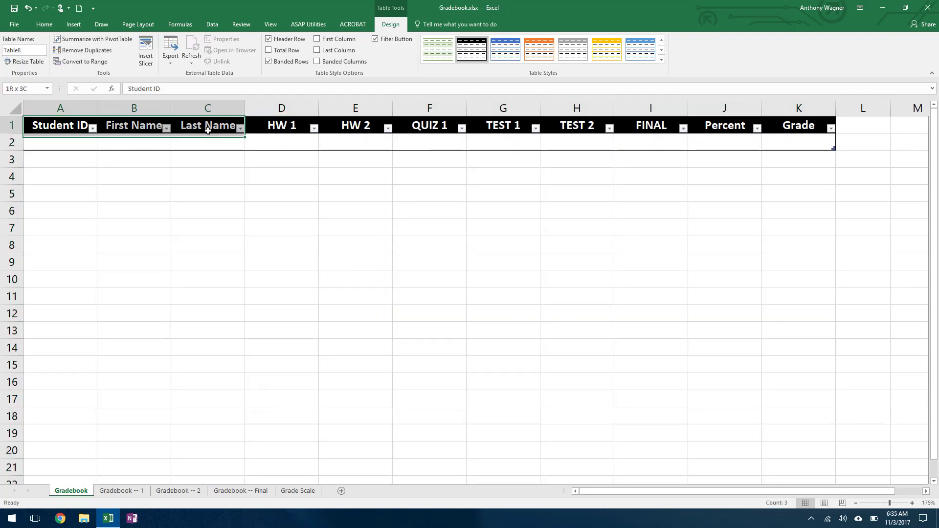
{"action": "left_click", "coordinate": [44, 24]}
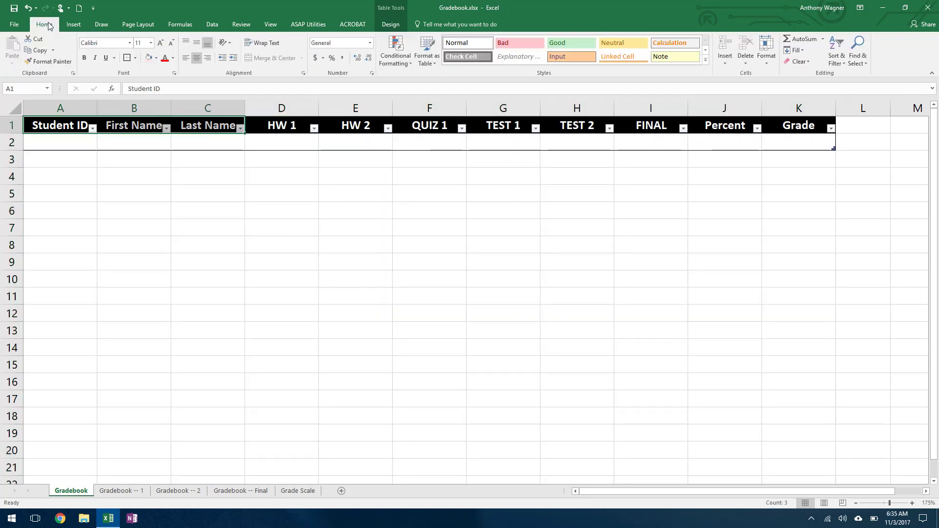
{"action": "left_click", "coordinate": [156, 58]}
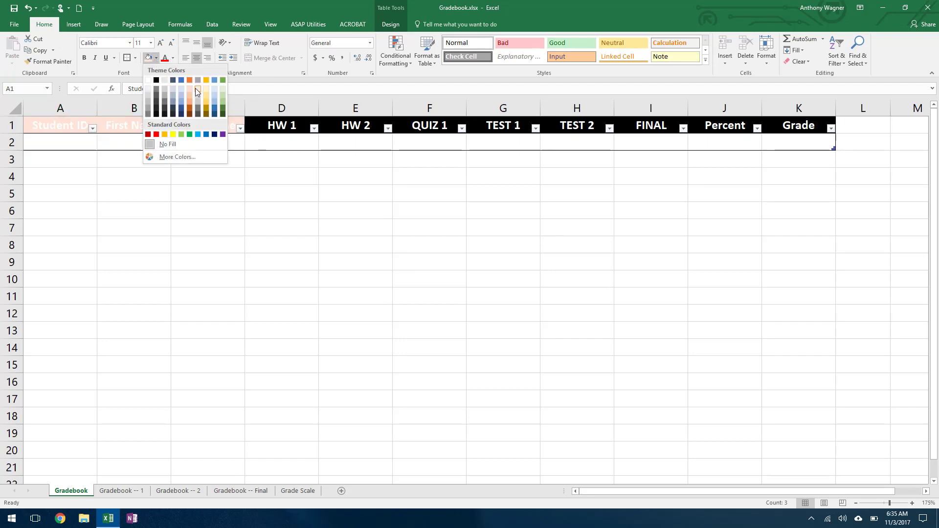
{"action": "left_click", "coordinate": [222, 80]}
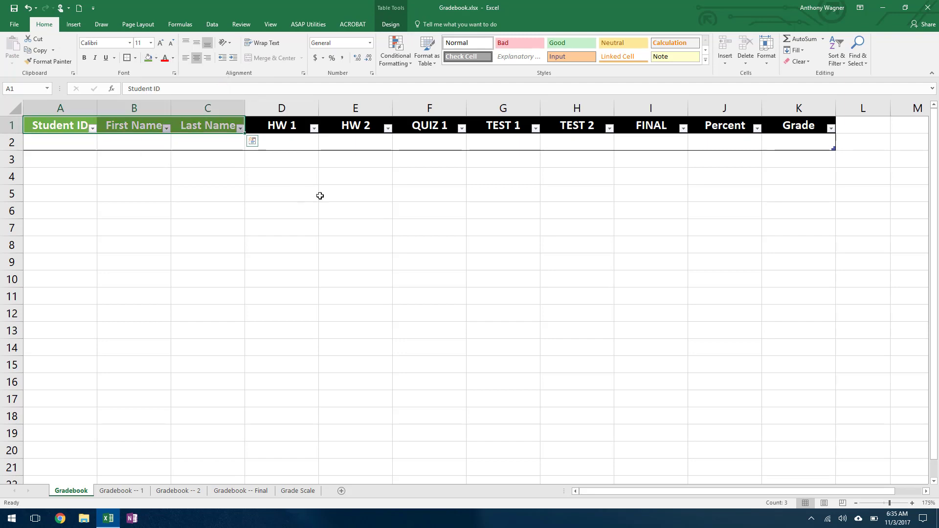
Step: Fill the header cells from HW 1 to FINAL with the theme orange
{"action": "left_click_drag", "start_coordinate": [285, 126], "coordinate": [623, 126]}
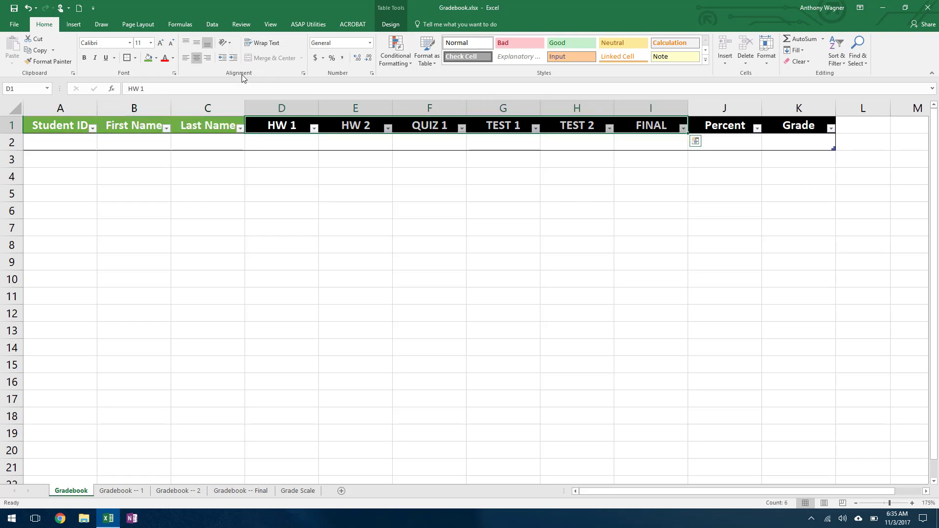
{"action": "left_click", "coordinate": [156, 57]}
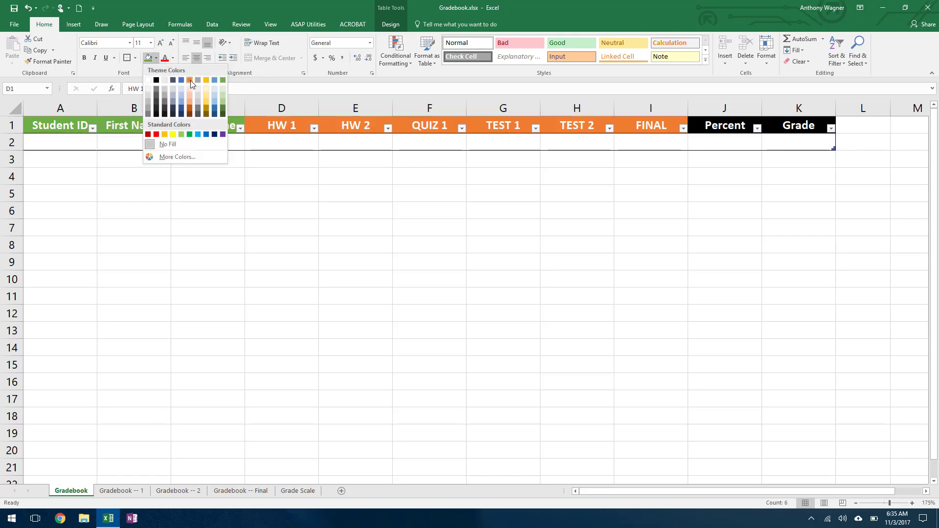
{"action": "left_click", "coordinate": [190, 80]}
Step: Fill the Percent and Grade header cells with the lighter theme blue
{"action": "left_click", "coordinate": [756, 124]}
{"action": "key", "text": "ctrl+c"}
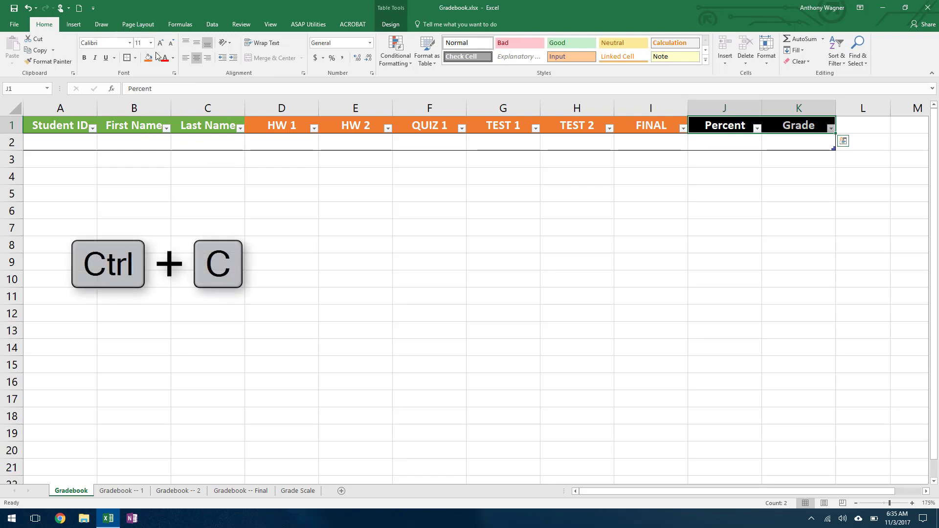
{"action": "left_click", "coordinate": [156, 58]}
{"action": "left_click", "coordinate": [214, 81]}
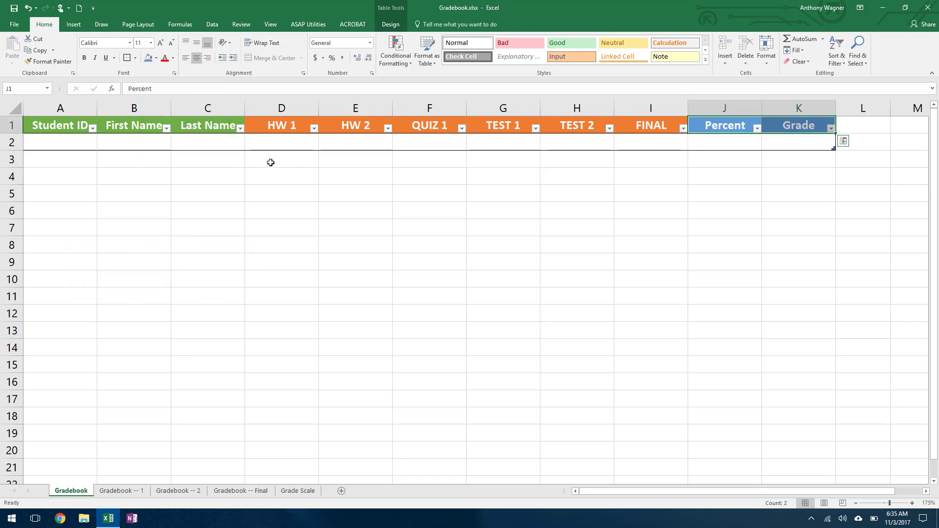
{"action": "left_click", "coordinate": [271, 164]}
{"action": "key", "text": "ctrl+v"}
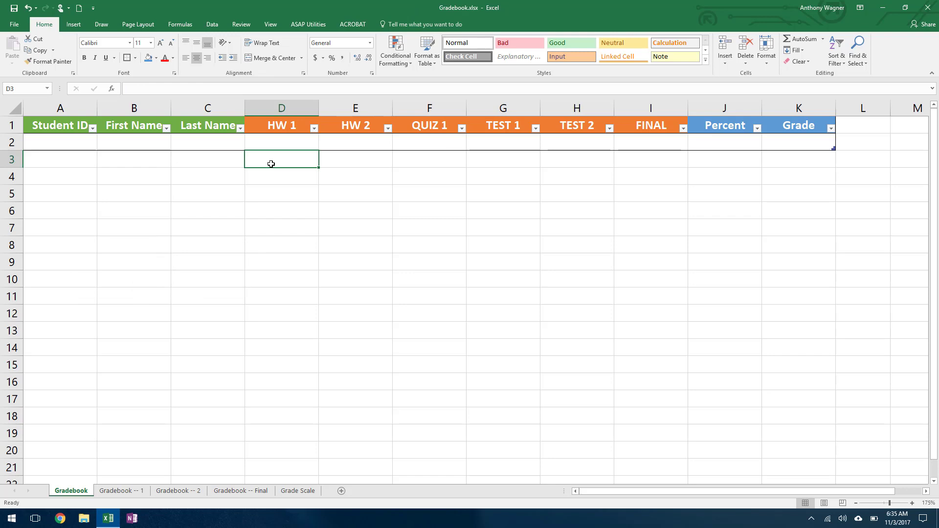
Step: Copy the five students' IDs, first names and last names from the Gradebook -- 1 sheet into the Gradebook sheet starting at A2
{"action": "key", "text": "ctrl+c"}
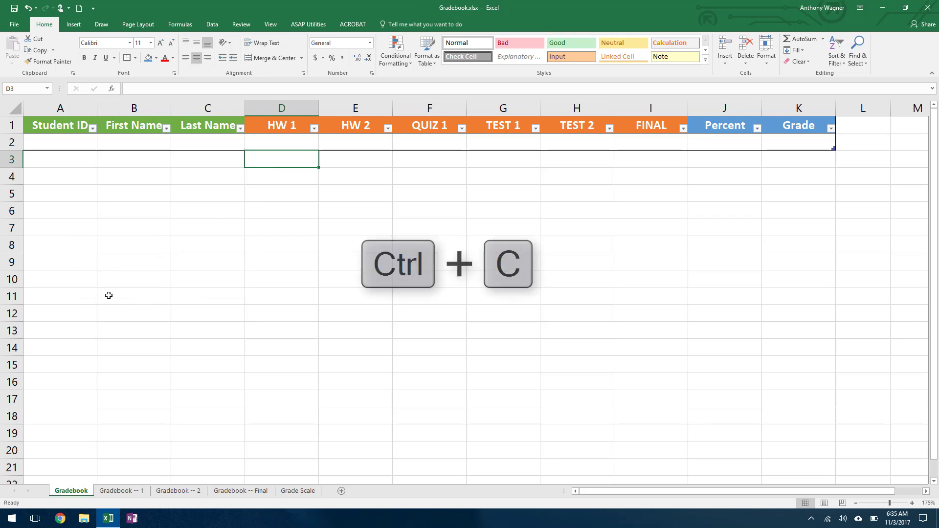
{"action": "left_click", "coordinate": [133, 493]}
{"action": "key", "text": "ctrl+v"}
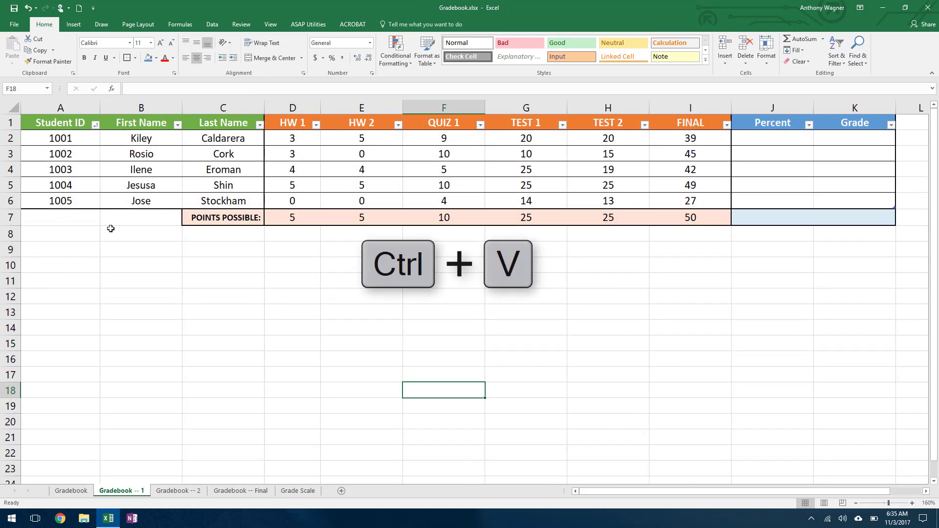
{"action": "left_click", "coordinate": [71, 139]}
{"action": "left_click_drag", "start_coordinate": [71, 139], "coordinate": [204, 202]}
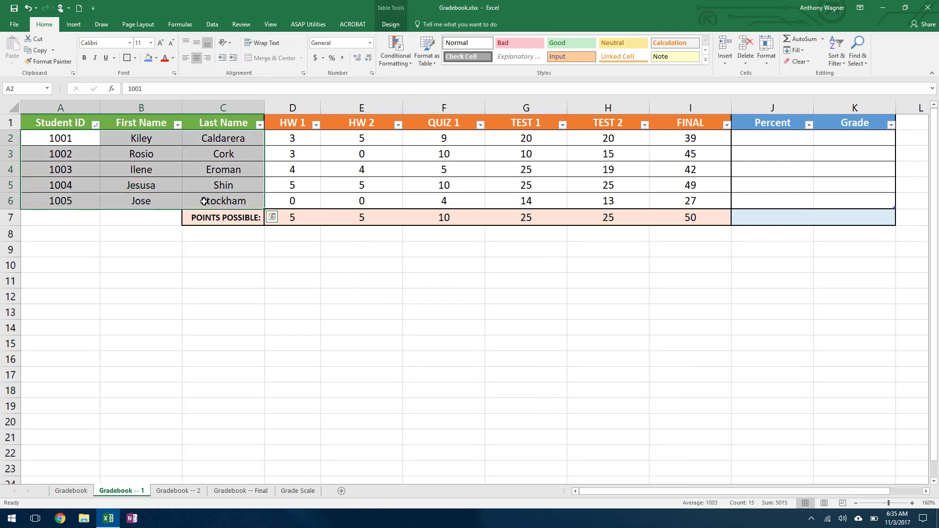
{"action": "key", "text": "ctrl+c"}
{"action": "left_click", "coordinate": [71, 491]}
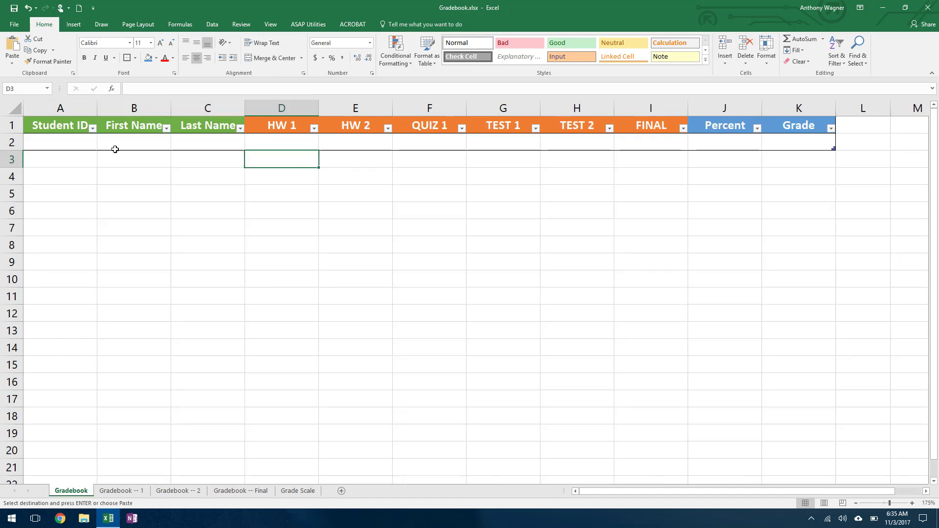
{"action": "left_click", "coordinate": [70, 142]}
{"action": "key", "text": "ctrl+v"}
{"action": "left_click", "coordinate": [161, 333]}
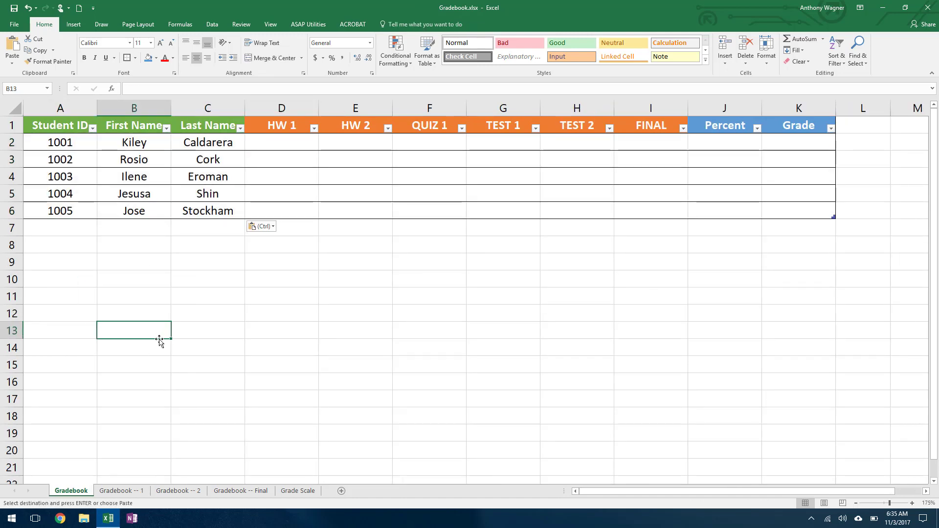
Step: Copy the HW 1 to FINAL scores D2:I6 from the Gradebook -- 1 sheet into the Gradebook sheet starting at D2
{"action": "left_click", "coordinate": [130, 488]}
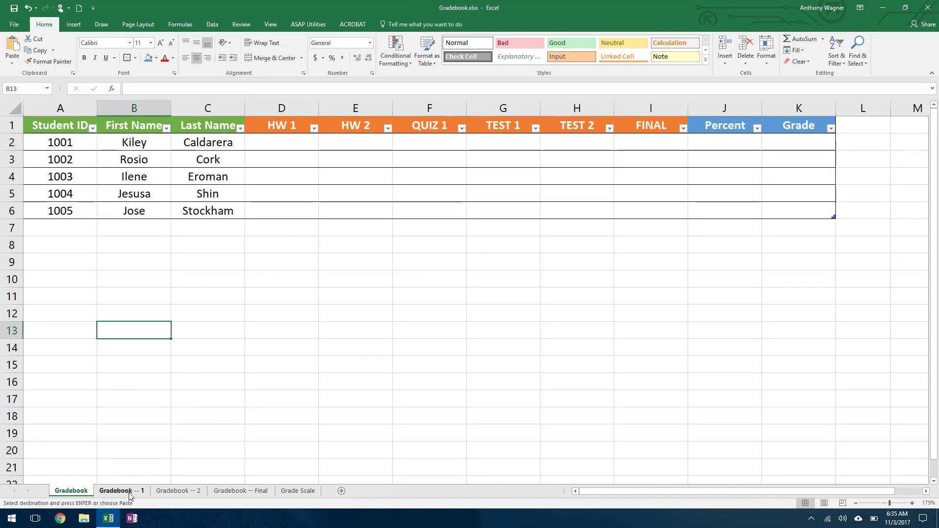
{"action": "left_click_drag", "start_coordinate": [305, 139], "coordinate": [675, 204]}
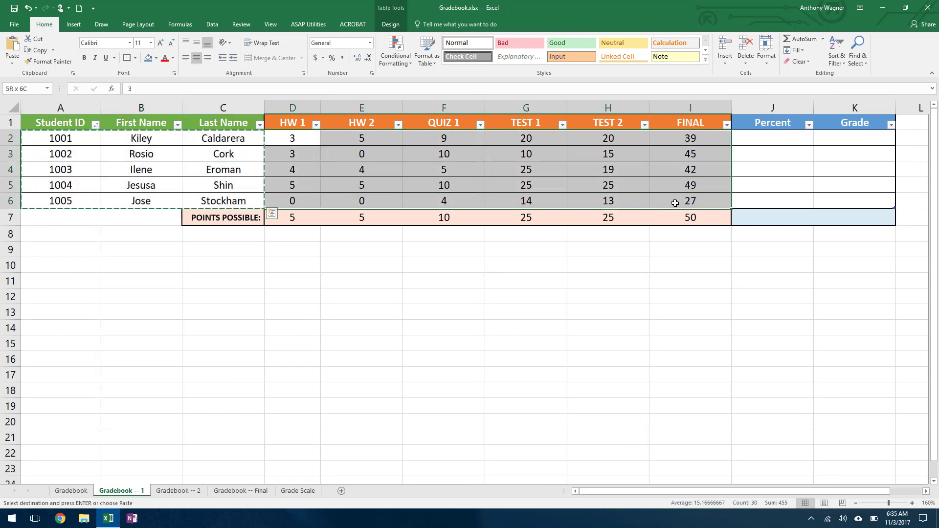
{"action": "key", "text": "ctrl+c"}
{"action": "key", "text": "ctrl+v"}
{"action": "left_click", "coordinate": [84, 490]}
{"action": "left_click", "coordinate": [282, 145]}
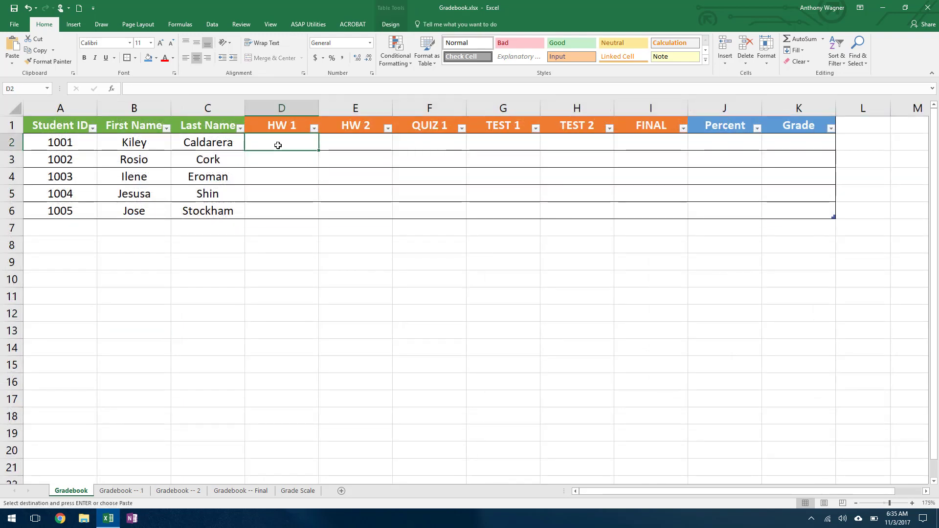
{"action": "key", "text": "ctrl+v"}
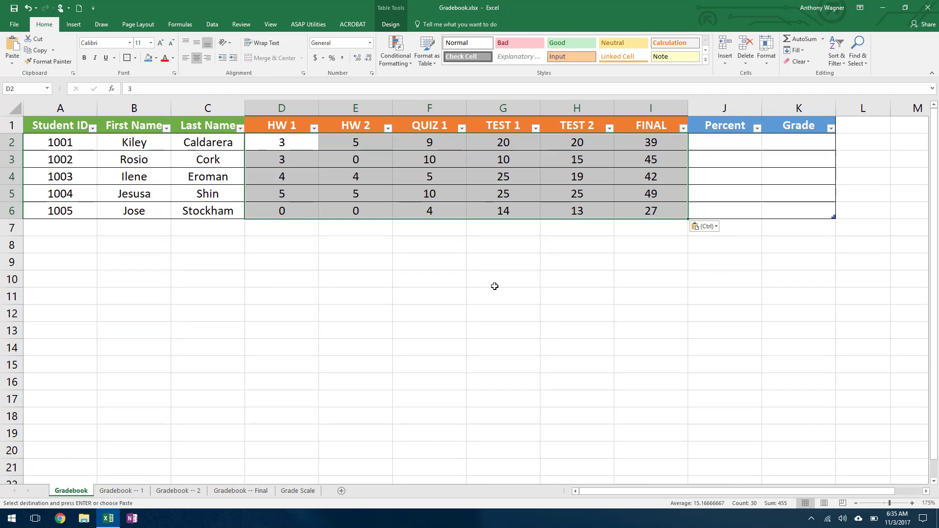
{"action": "left_click", "coordinate": [481, 204]}
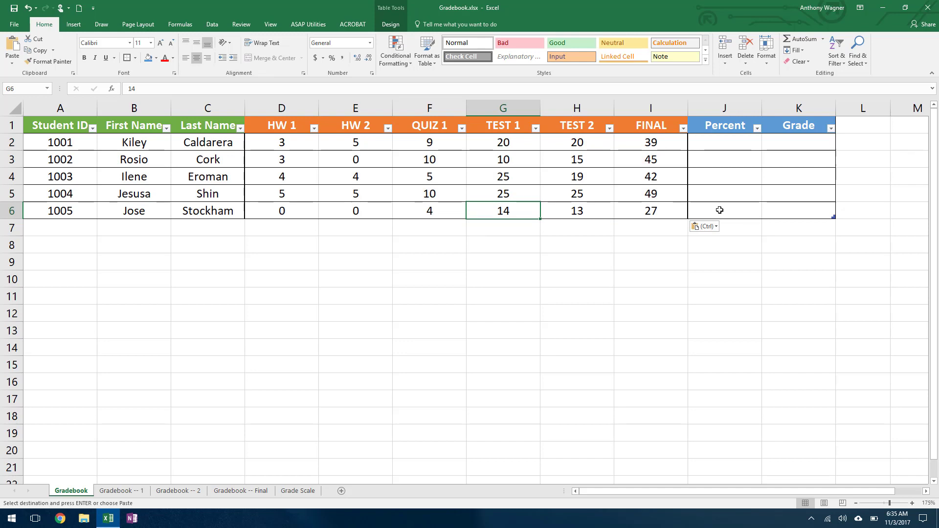
Step: Enter the label POINTS POSSIBLE: in C7, directly below the last student's row
{"action": "left_click", "coordinate": [274, 227]}
{"action": "left_click", "coordinate": [225, 224]}
{"action": "type", "text": "POINTS:"}
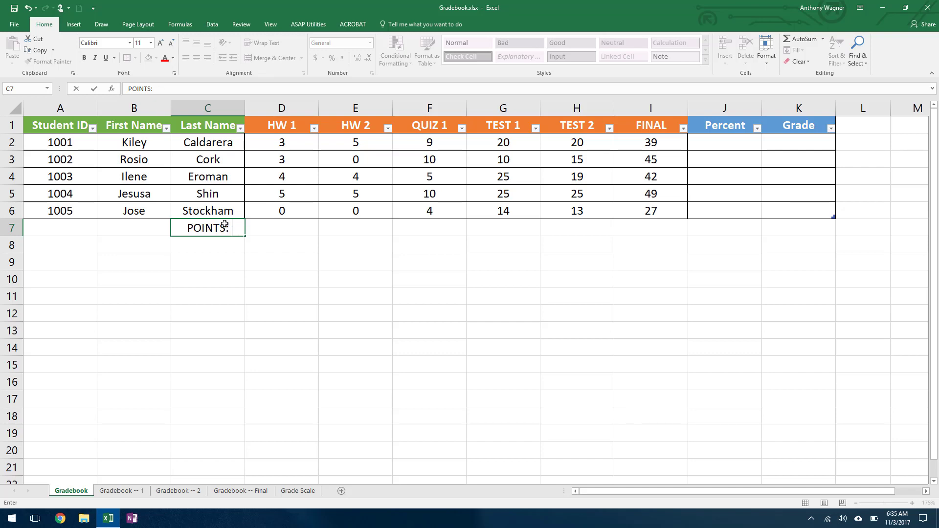
{"action": "key", "text": "BackSpace"}
{"action": "type", "text": "POSSIBLE:"}
{"action": "key", "text": "Return"}
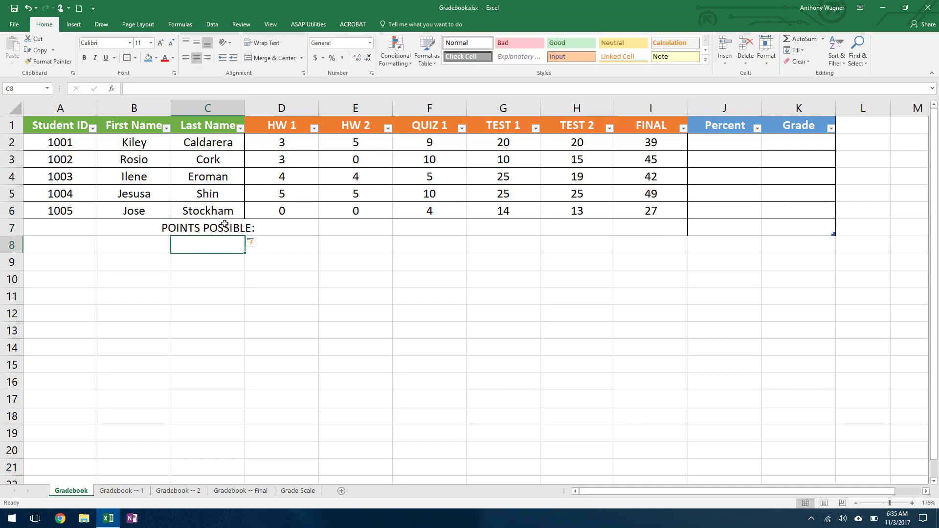
Step: Reduce the POINTS POSSIBLE: label in C7 to font size 8 and align it vertically to the middle
{"action": "left_click", "coordinate": [225, 225]}
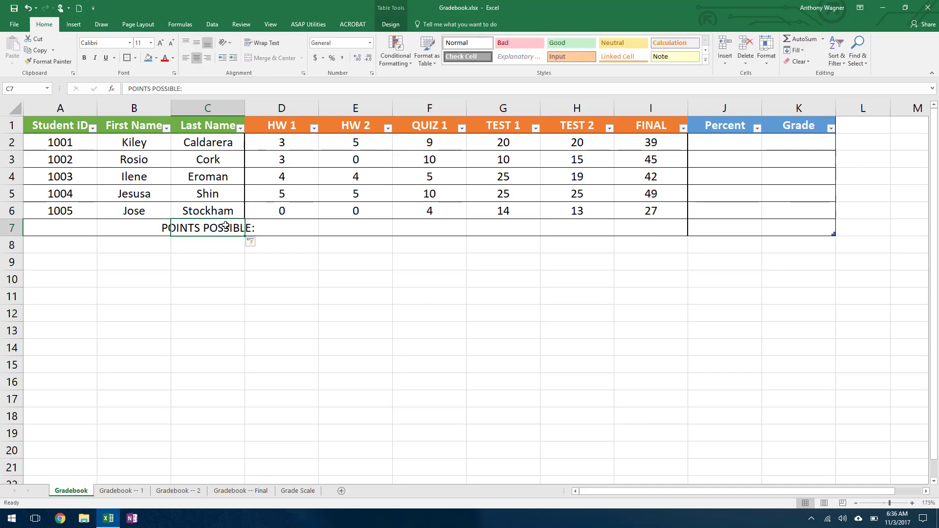
{"action": "left_click", "coordinate": [172, 43]}
{"action": "left_click", "coordinate": [171, 43]}
{"action": "left_click", "coordinate": [172, 43]}
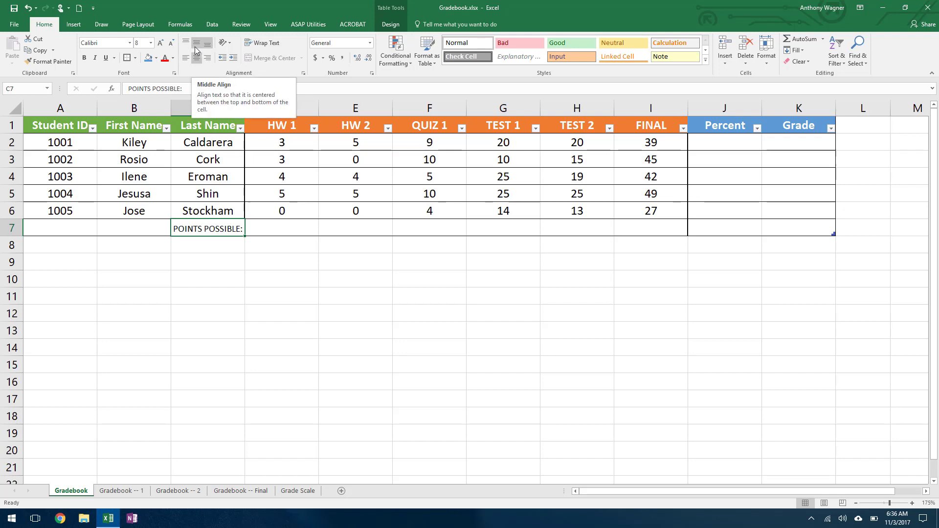
{"action": "left_click", "coordinate": [198, 45]}
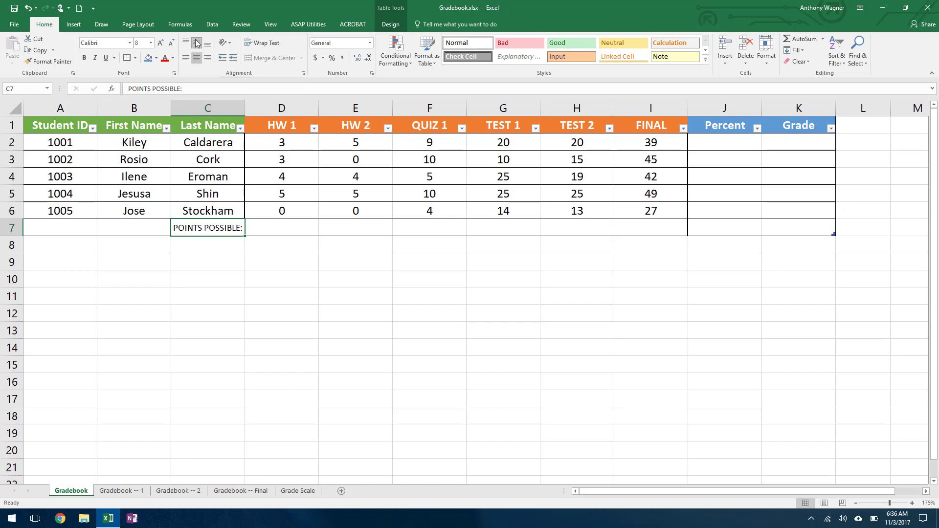
{"action": "left_click", "coordinate": [137, 314]}
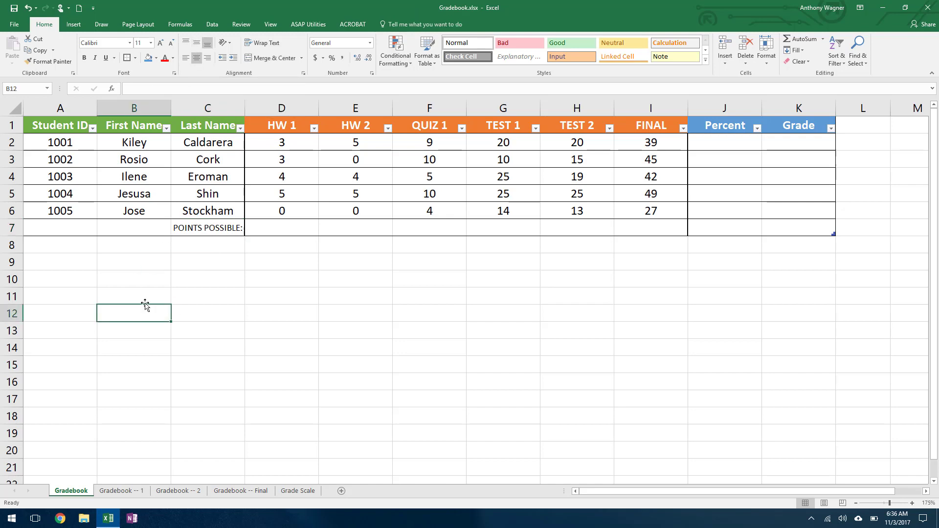
Step: Try extending the table with three blank rows after the POINTS POSSIBLE row, starting from Grade cell K7
{"action": "left_click", "coordinate": [67, 224]}
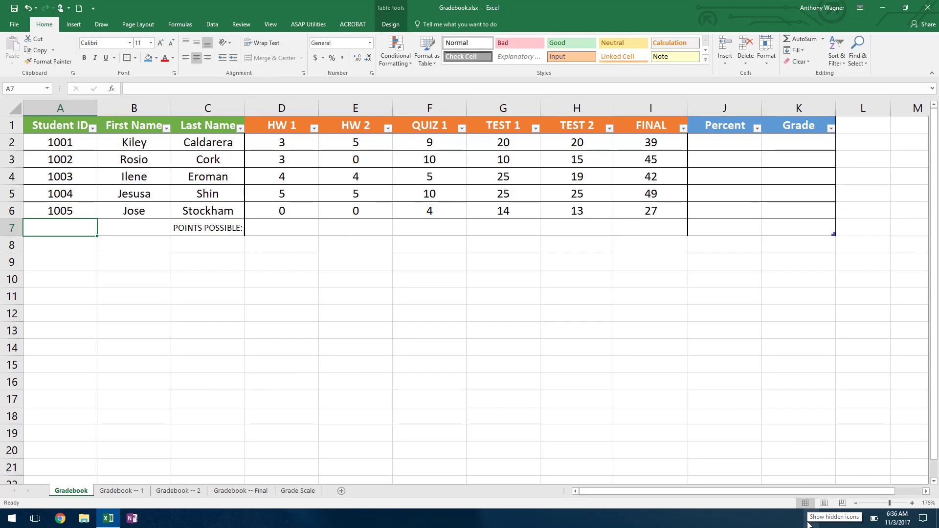
{"action": "left_click", "coordinate": [216, 227]}
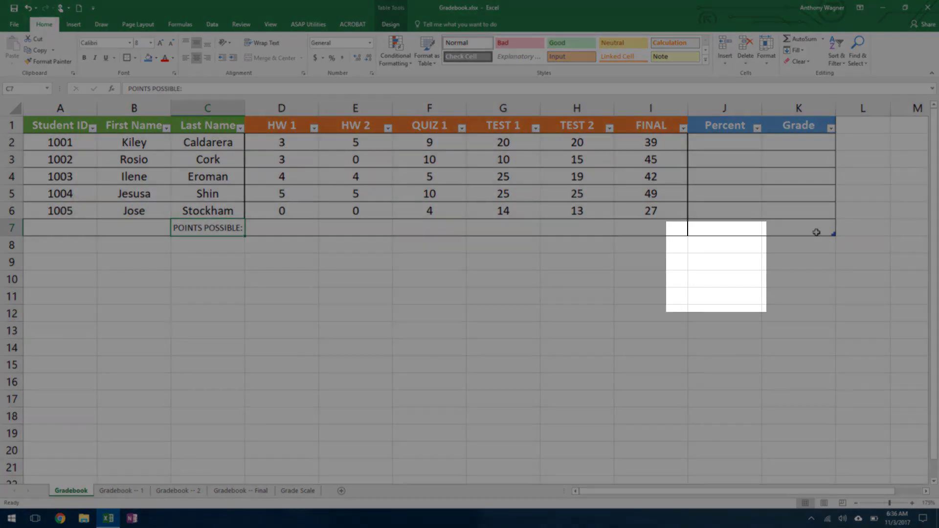
{"action": "left_click", "coordinate": [817, 232]}
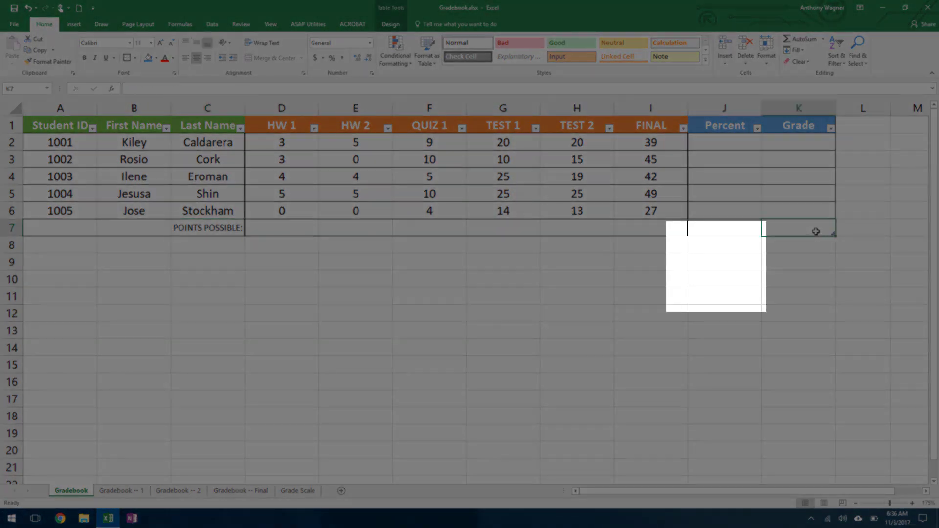
{"action": "key", "text": "Tab"}
{"action": "key", "text": "Tab"}
{"action": "key", "text": "Tab"}
{"action": "key", "text": "Tab"}
{"action": "key", "text": "Tab"}
{"action": "key", "text": "Tab"}
{"action": "key", "text": "Tab"}
{"action": "key", "text": "Tab"}
{"action": "key", "text": "Tab"}
{"action": "key", "text": "Tab"}
{"action": "key", "text": "Tab"}
{"action": "key", "text": "Tab"}
{"action": "key", "text": "Tab"}
{"action": "key", "text": "Tab"}
{"action": "key", "text": "Tab"}
{"action": "key", "text": "Tab"}
{"action": "key", "text": "Tab"}
{"action": "key", "text": "Tab"}
{"action": "key", "text": "Tab"}
{"action": "key", "text": "Tab"}
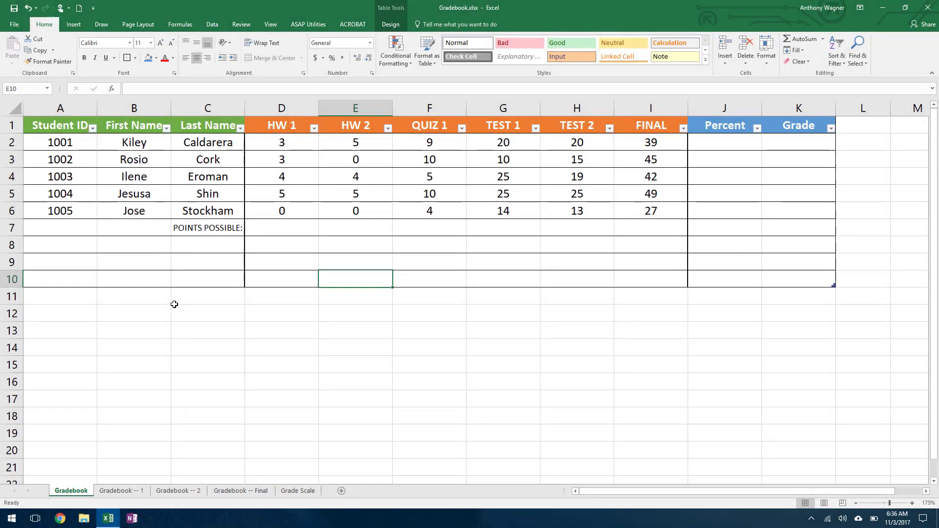
Step: Undo the blank rows added beneath the POINTS POSSIBLE row
{"action": "key", "text": "ctrl+z"}
{"action": "key", "text": "ctrl+z"}
{"action": "key", "text": "ctrl+z"}
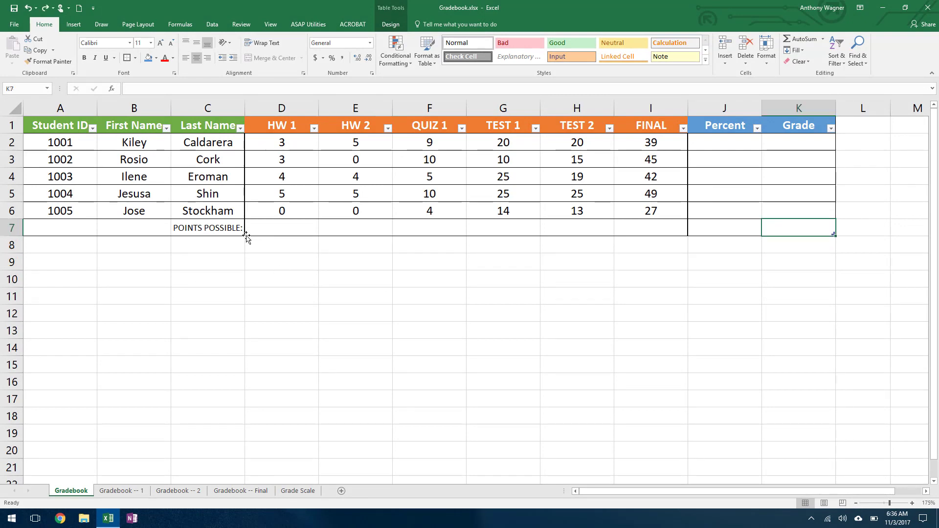
Step: Resize the table to end at row 6, leaving the POINTS POSSIBLE row outside it
{"action": "left_click", "coordinate": [757, 225]}
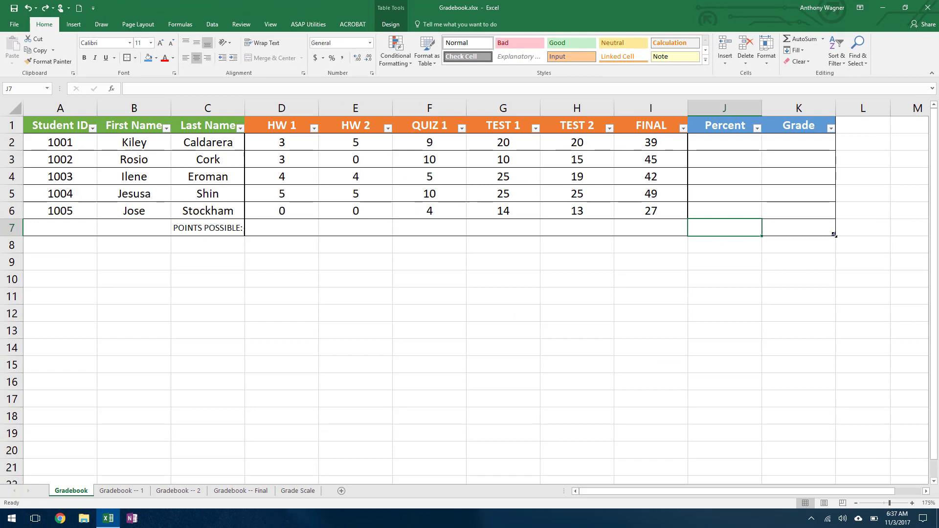
{"action": "left_click_drag", "start_coordinate": [834, 227], "coordinate": [833, 218]}
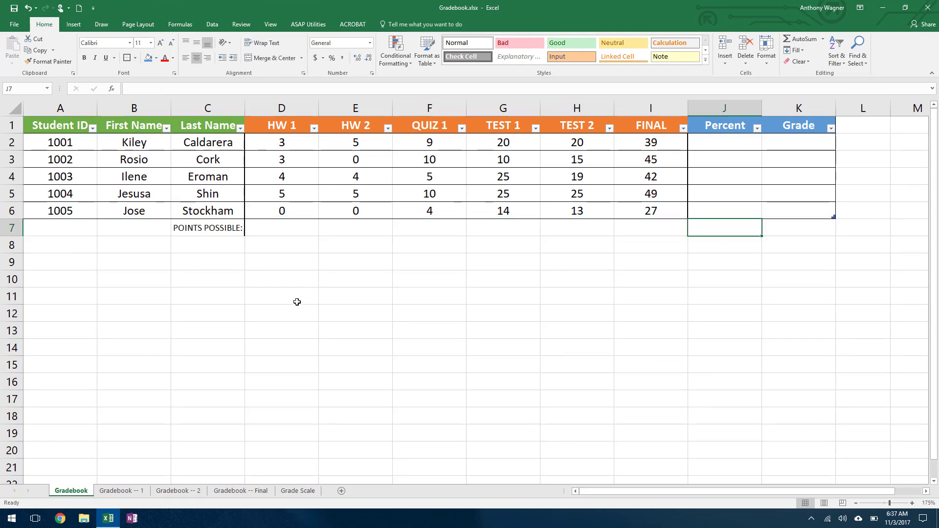
{"action": "left_click", "coordinate": [199, 235]}
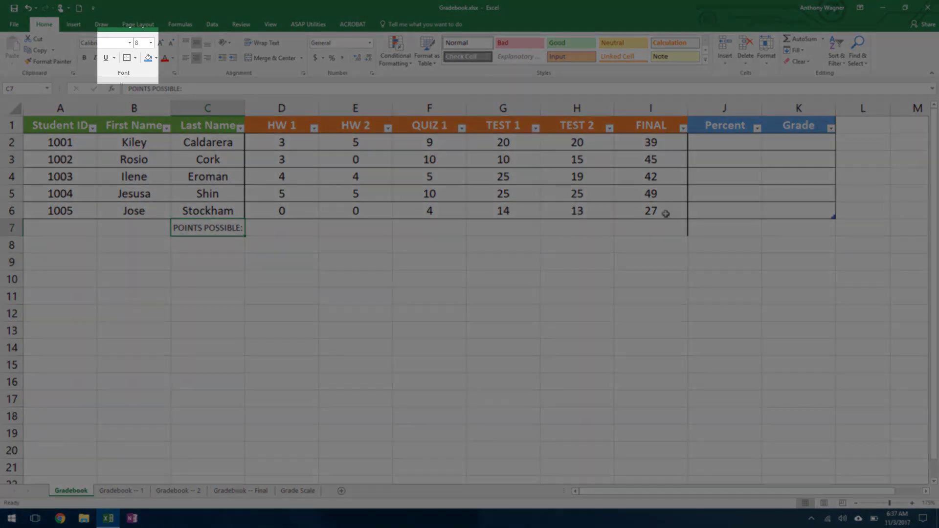
Step: Try adding blank table rows after the last student from Grade cell K6, and undo them
{"action": "left_click", "coordinate": [818, 214]}
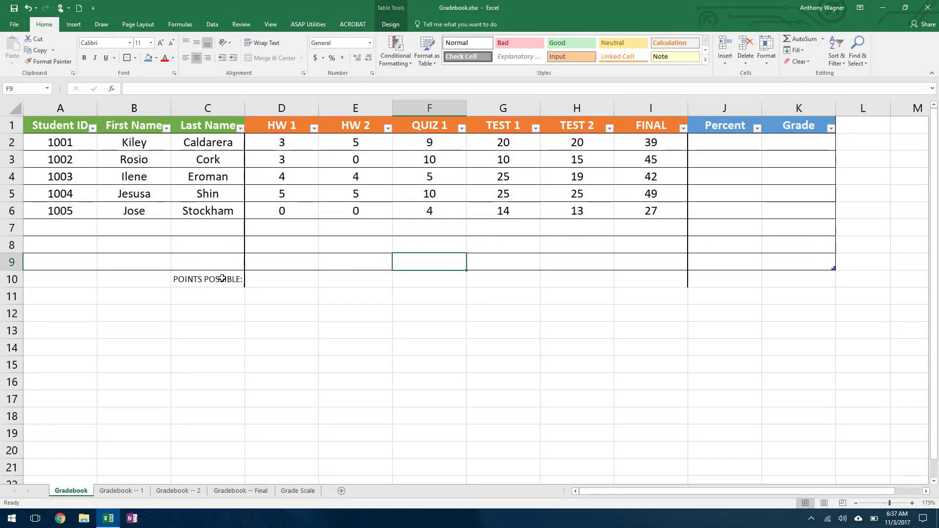
{"action": "key", "text": "ctrl+z"}
{"action": "key", "text": "ctrl+z"}
{"action": "key", "text": "ctrl+z"}
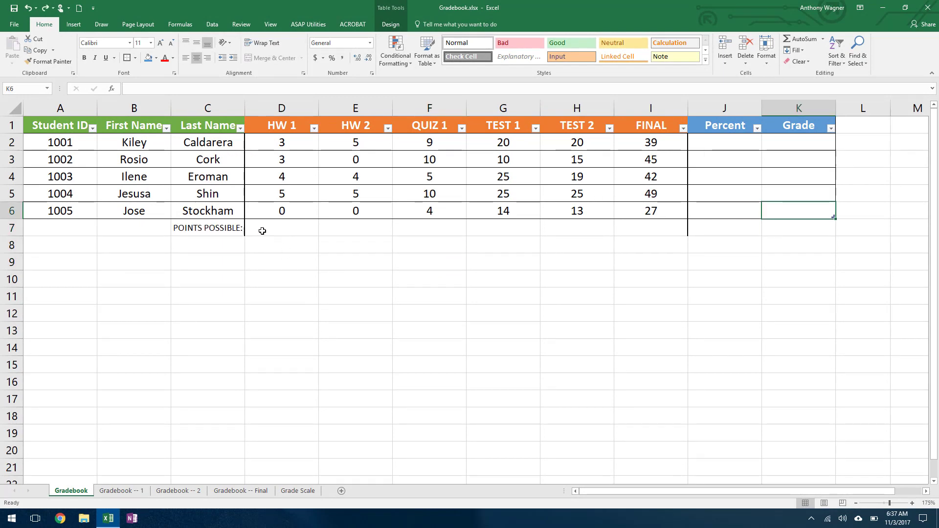
Step: Apply thick outside borders around the whole table, A1:K6
{"action": "left_click_drag", "start_coordinate": [262, 231], "coordinate": [669, 231]}
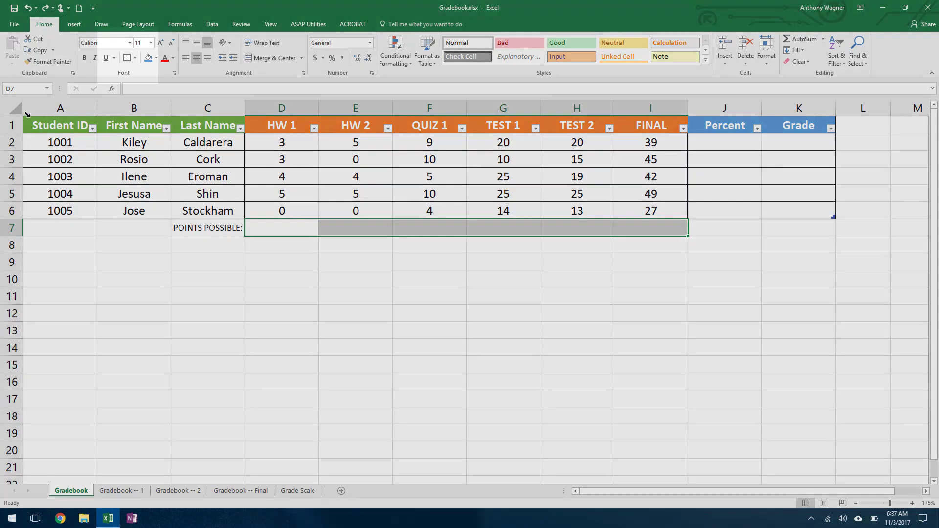
{"action": "left_click", "coordinate": [27, 114]}
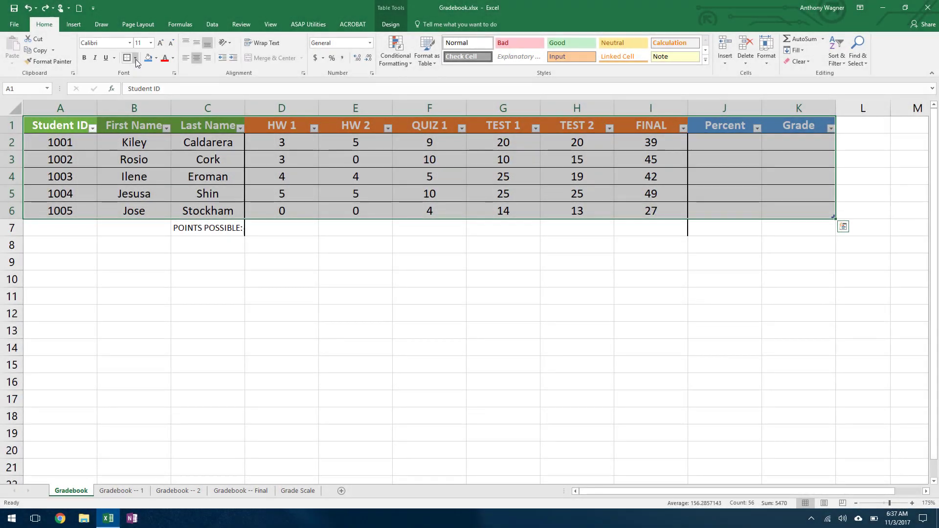
{"action": "left_click", "coordinate": [135, 59]}
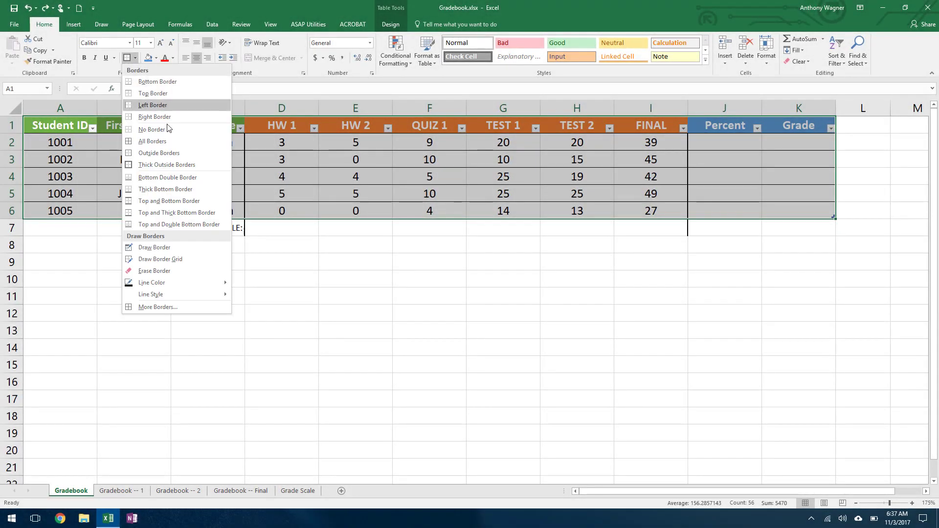
{"action": "left_click", "coordinate": [192, 164]}
{"action": "left_click", "coordinate": [240, 179]}
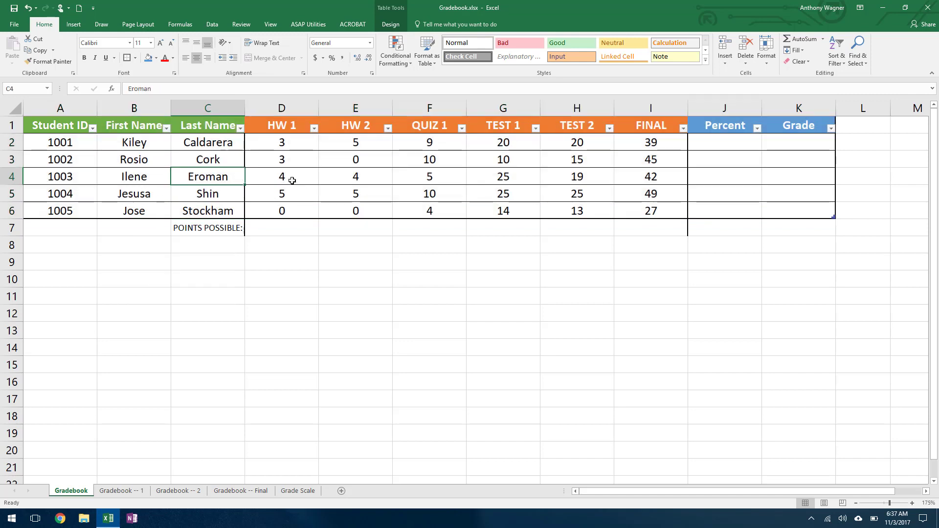
Step: Apply thick outside borders around the POINTS POSSIBLE row, C7:K7
{"action": "left_click_drag", "start_coordinate": [222, 228], "coordinate": [802, 228]}
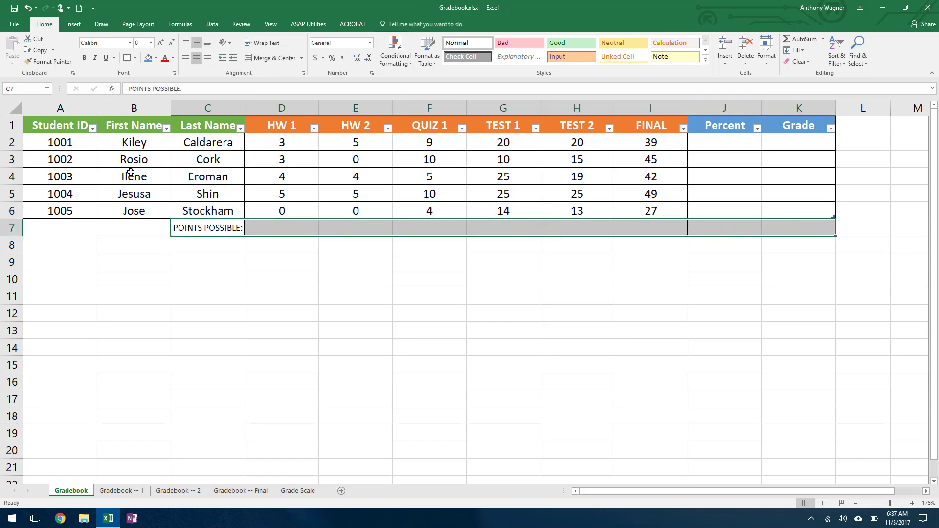
{"action": "left_click", "coordinate": [127, 57]}
{"action": "left_click", "coordinate": [101, 194]}
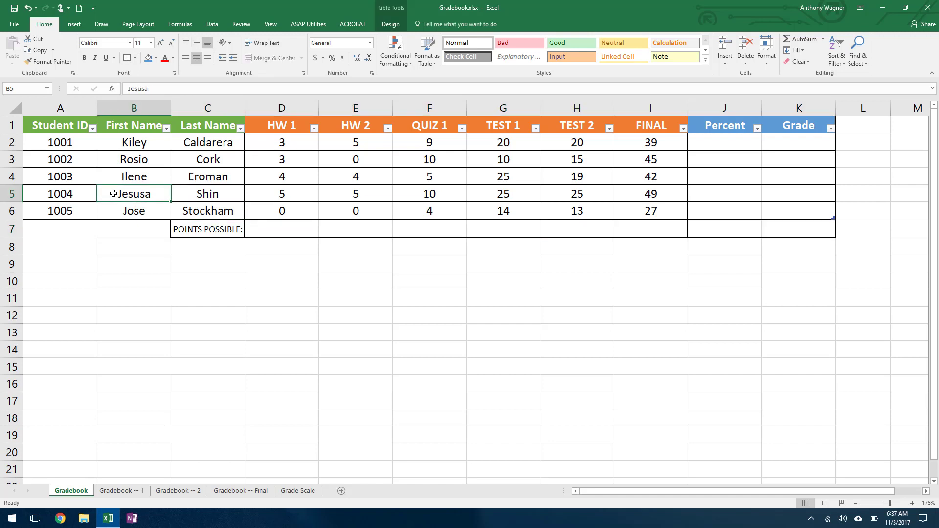
Step: Extend the table with three blank rows between the last student and the POINTS POSSIBLE row
{"action": "left_click", "coordinate": [263, 195]}
{"action": "mouse_move", "coordinate": [266, 212]}
{"action": "left_mouse_down"}
{"action": "mouse_move", "coordinate": [269, 143]}
{"action": "mouse_move", "coordinate": [276, 217]}
{"action": "left_mouse_up"}
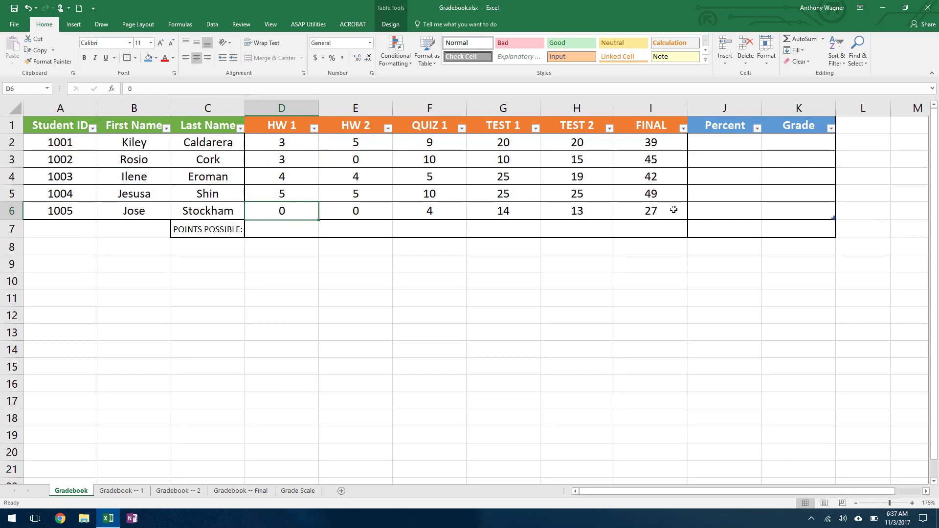
{"action": "left_click", "coordinate": [727, 211]}
{"action": "key", "text": "Tab"}
{"action": "key", "text": "Tab"}
{"action": "key", "text": "Tab"}
{"action": "key", "text": "Tab"}
{"action": "key", "text": "Tab"}
{"action": "key", "text": "Tab"}
{"action": "key", "text": "Tab"}
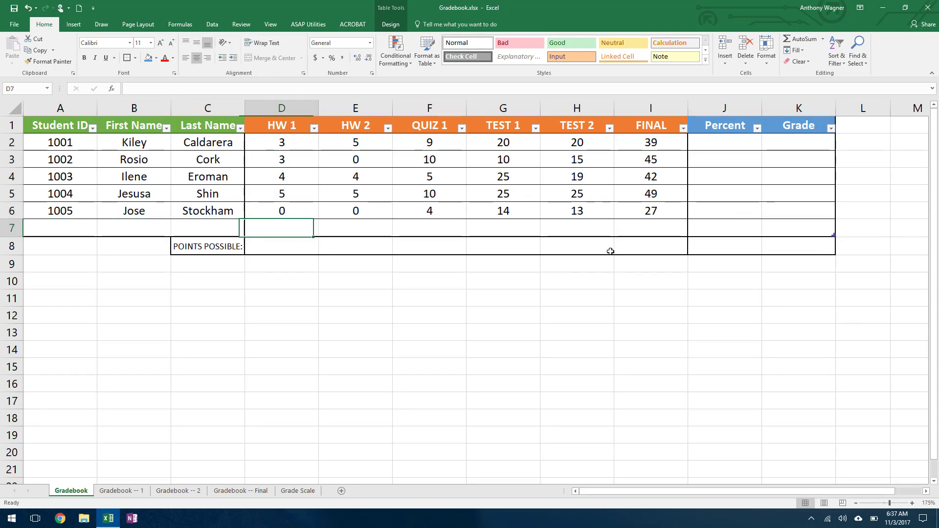
{"action": "key", "text": "Tab"}
{"action": "key", "text": "Tab"}
{"action": "key", "text": "Tab"}
{"action": "key", "text": "Tab"}
{"action": "key", "text": "Tab"}
{"action": "key", "text": "Tab"}
{"action": "key", "text": "Tab"}
{"action": "key", "text": "Tab"}
{"action": "key", "text": "Tab"}
{"action": "key", "text": "Tab"}
{"action": "key", "text": "Tab"}
{"action": "key", "text": "Tab"}
{"action": "key", "text": "Tab"}
{"action": "key", "text": "Tab"}
{"action": "key", "text": "Tab"}
{"action": "key", "text": "Tab"}
{"action": "key", "text": "Tab"}
{"action": "key", "text": "Tab"}
{"action": "key", "text": "Tab"}
{"action": "key", "text": "Tab"}
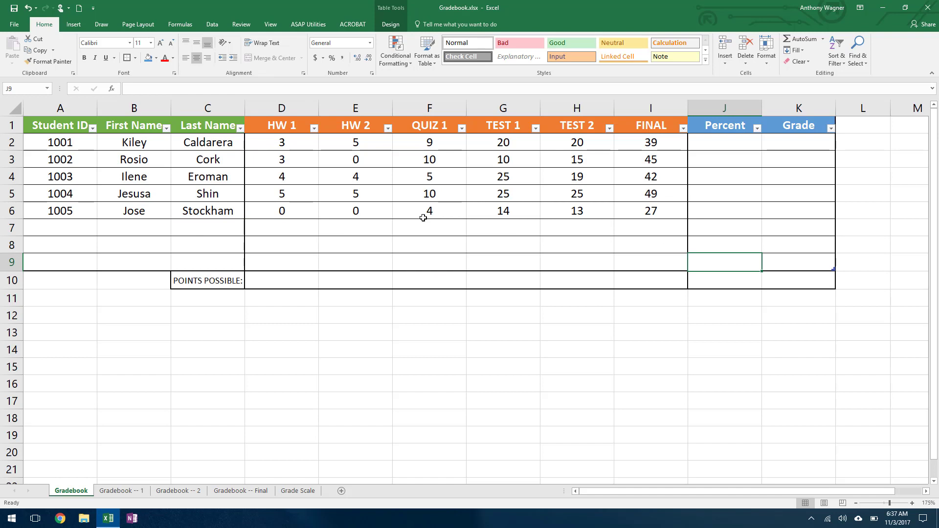
Step: Undo the addition of the three blank table rows above the POINTS POSSIBLE row
{"action": "key", "text": "ctrl+z"}
{"action": "key", "text": "ctrl+z"}
{"action": "key", "text": "ctrl+z"}
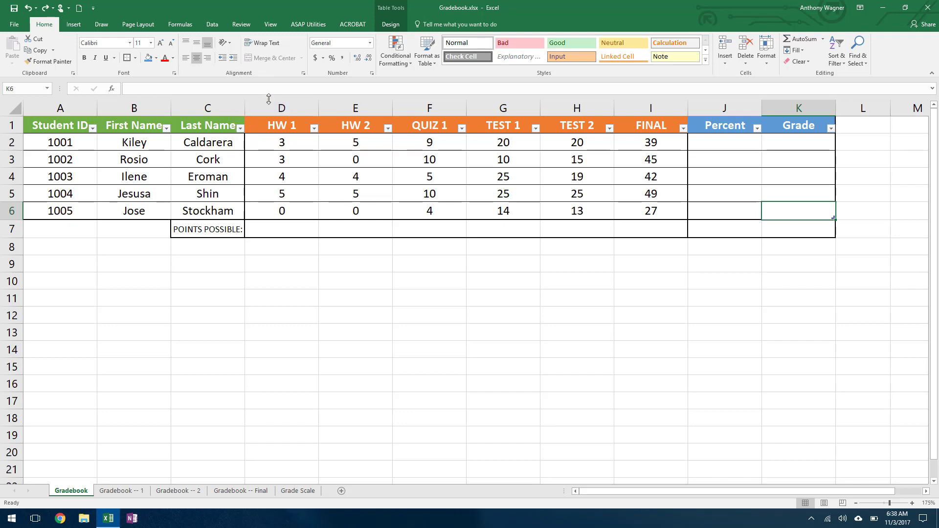
Step: Add a medium-thick solid left border to the HW 1 column including its header, D1:D6
{"action": "left_click", "coordinate": [289, 118]}
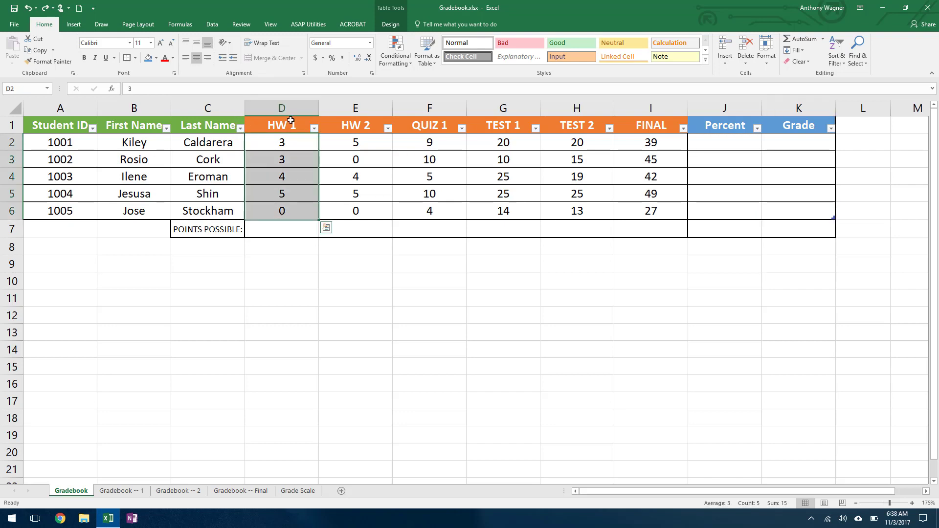
{"action": "left_click", "coordinate": [290, 120]}
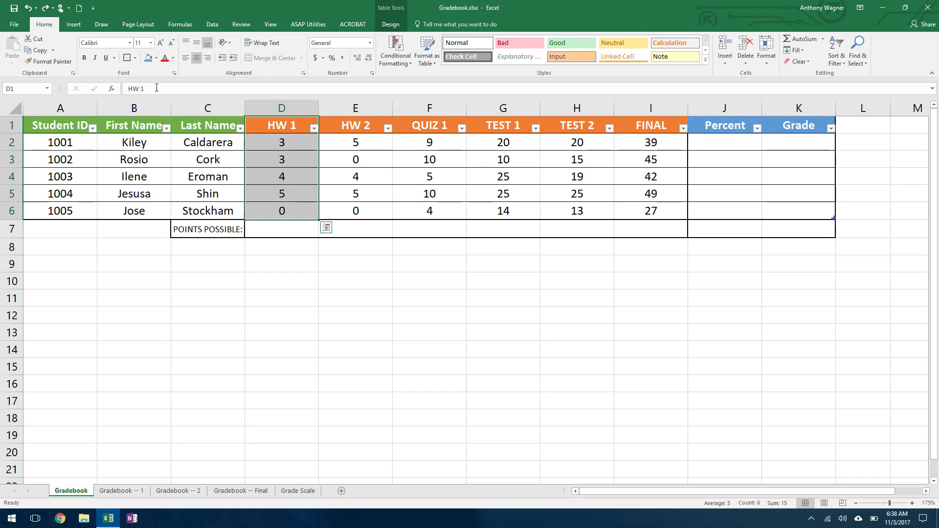
{"action": "left_click", "coordinate": [136, 58]}
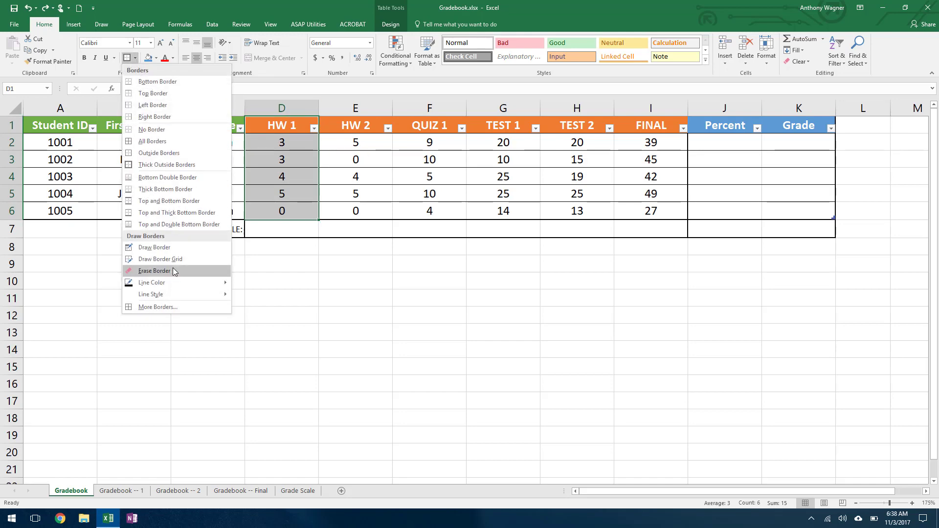
{"action": "left_click", "coordinate": [177, 307]}
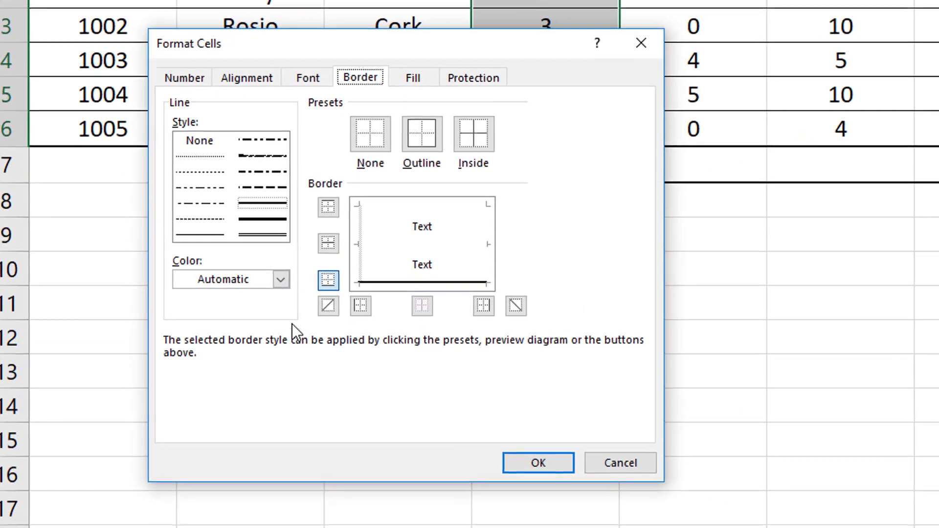
{"action": "left_click", "coordinate": [269, 203]}
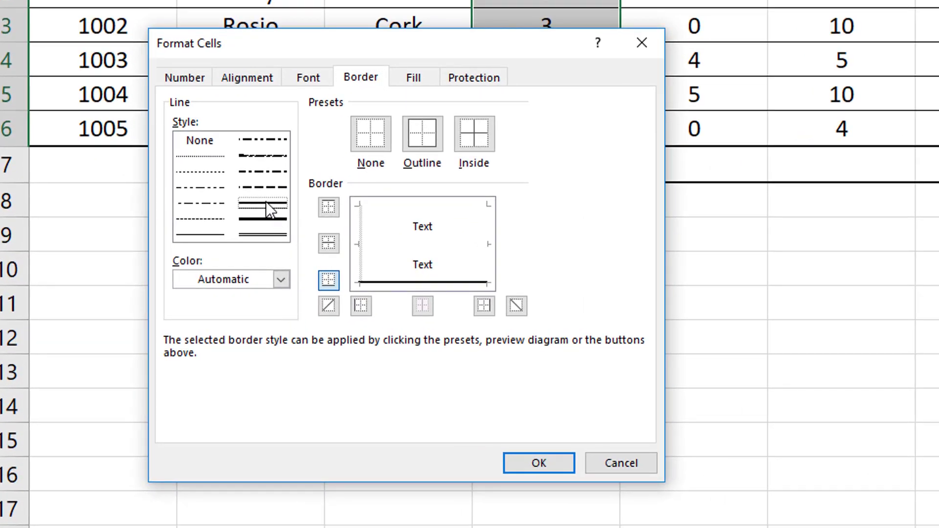
{"action": "left_click", "coordinate": [364, 250]}
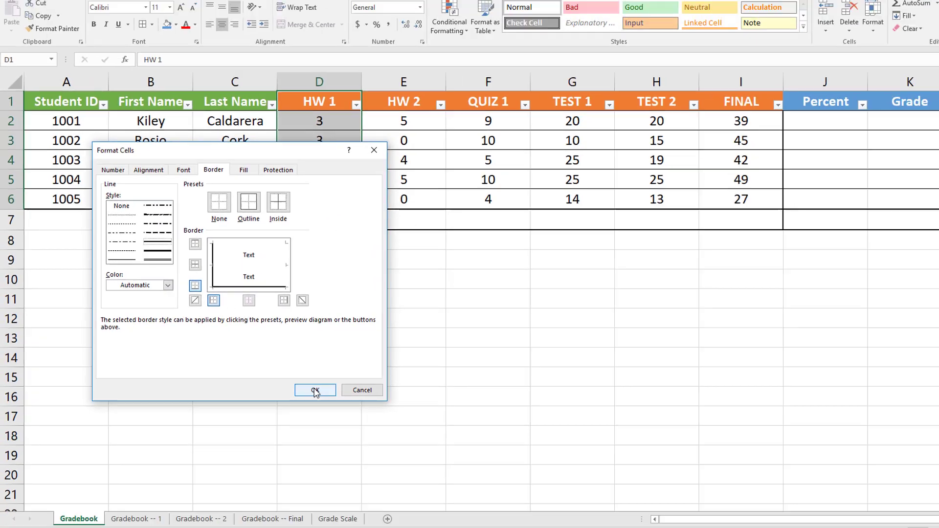
{"action": "left_click", "coordinate": [539, 463]}
{"action": "left_click", "coordinate": [398, 230]}
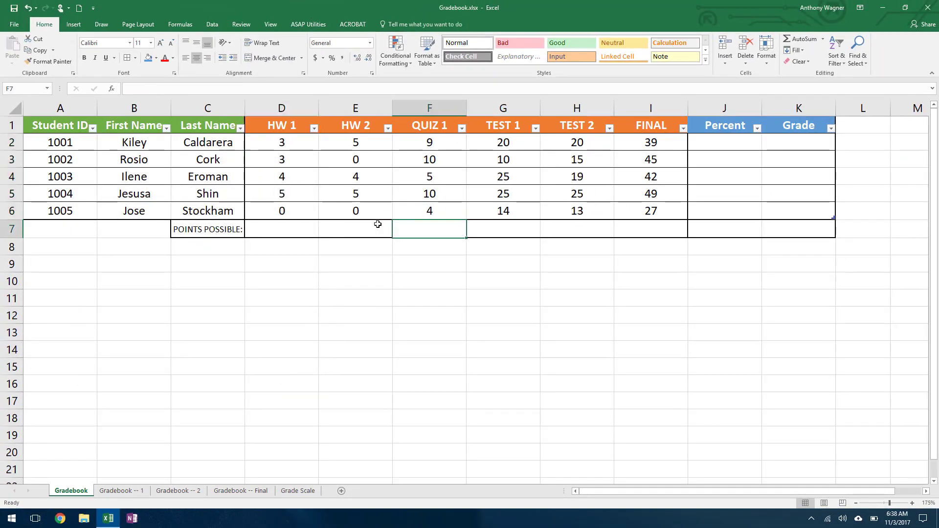
Step: Add a medium-thick solid right border to the FINAL column including its header, I1:I6
{"action": "left_click", "coordinate": [668, 116]}
{"action": "left_click", "coordinate": [668, 116]}
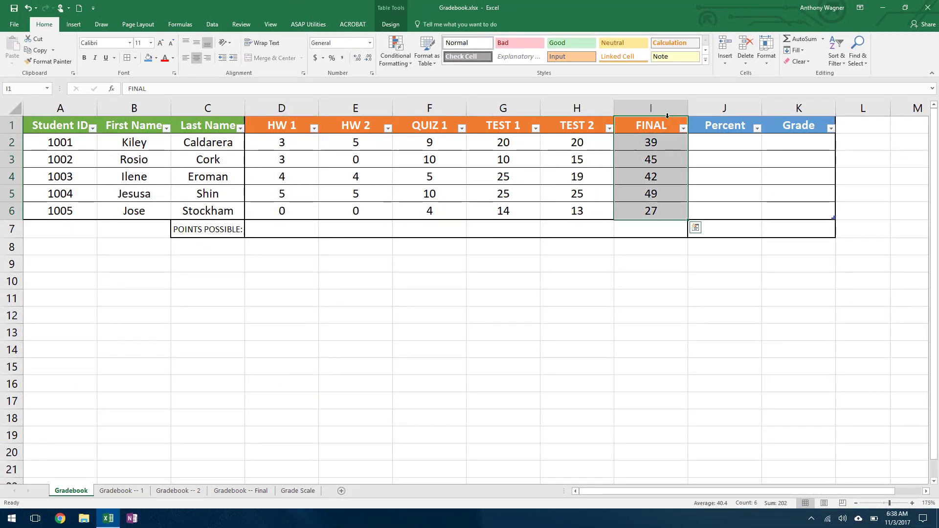
{"action": "left_click", "coordinate": [127, 58]}
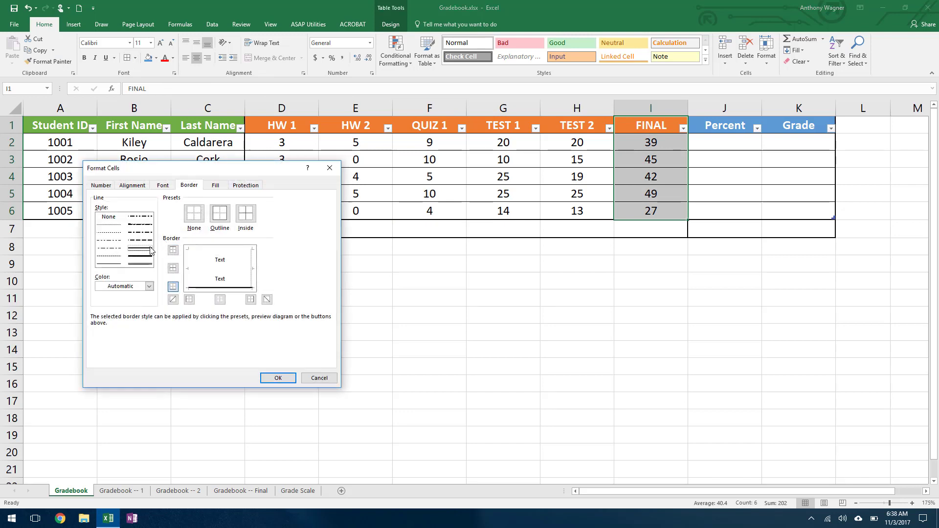
{"action": "left_click", "coordinate": [275, 377]}
{"action": "left_click", "coordinate": [461, 205]}
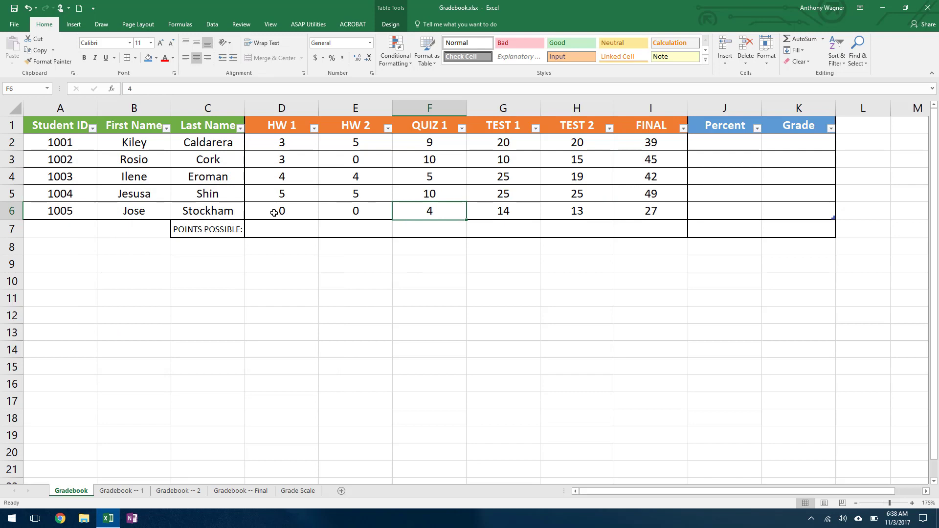
Step: Fill the POINTS POSSIBLE cells D7:I7 with the lightest orange and J7:K7 with the lightest blue
{"action": "left_click_drag", "start_coordinate": [282, 229], "coordinate": [648, 231]}
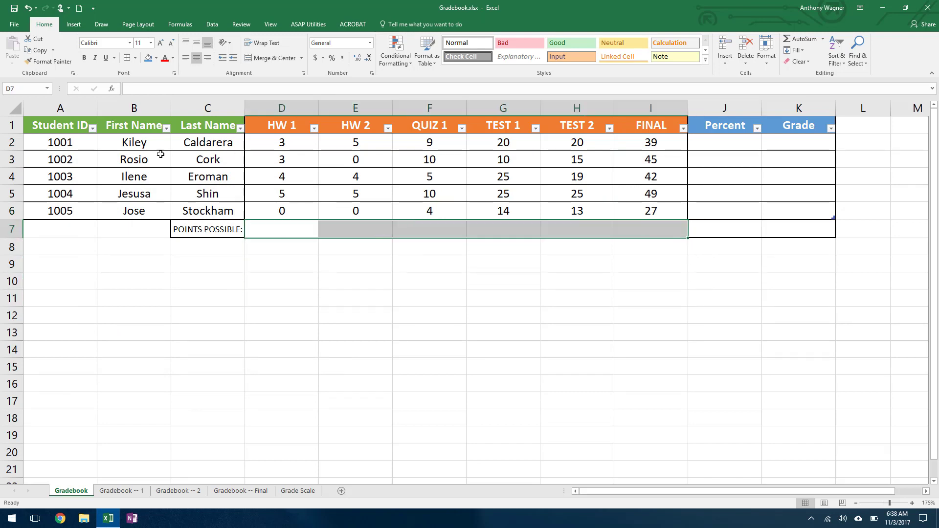
{"action": "left_click", "coordinate": [156, 58]}
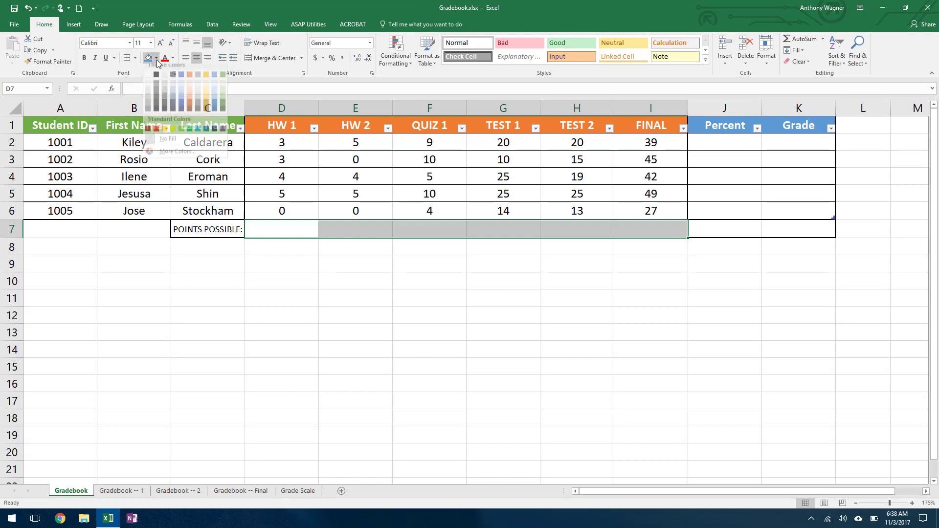
{"action": "left_click", "coordinate": [189, 88]}
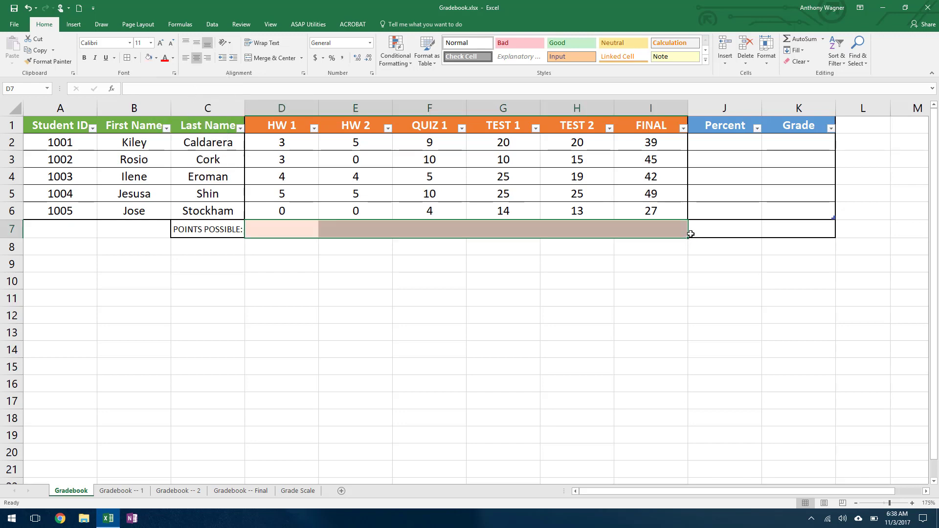
{"action": "left_click_drag", "start_coordinate": [700, 231], "coordinate": [798, 234]}
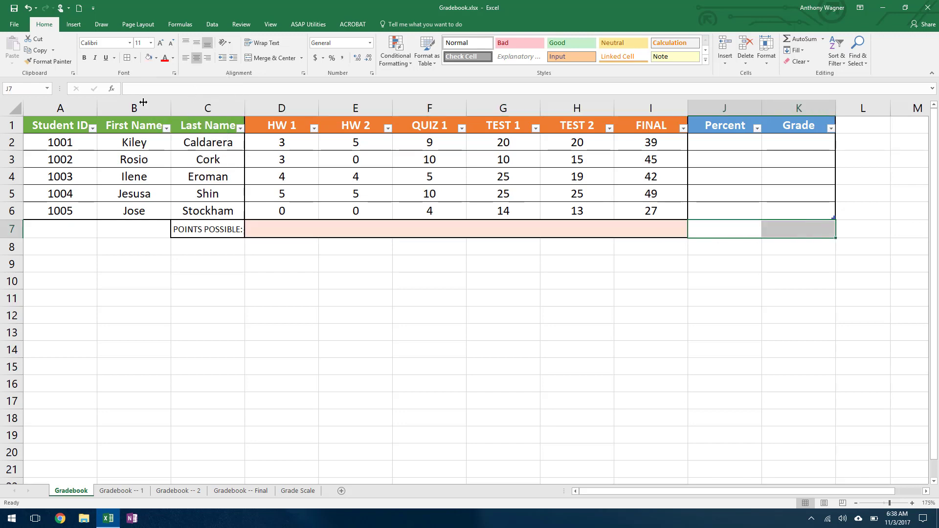
{"action": "left_click", "coordinate": [156, 60]}
{"action": "left_click", "coordinate": [214, 90]}
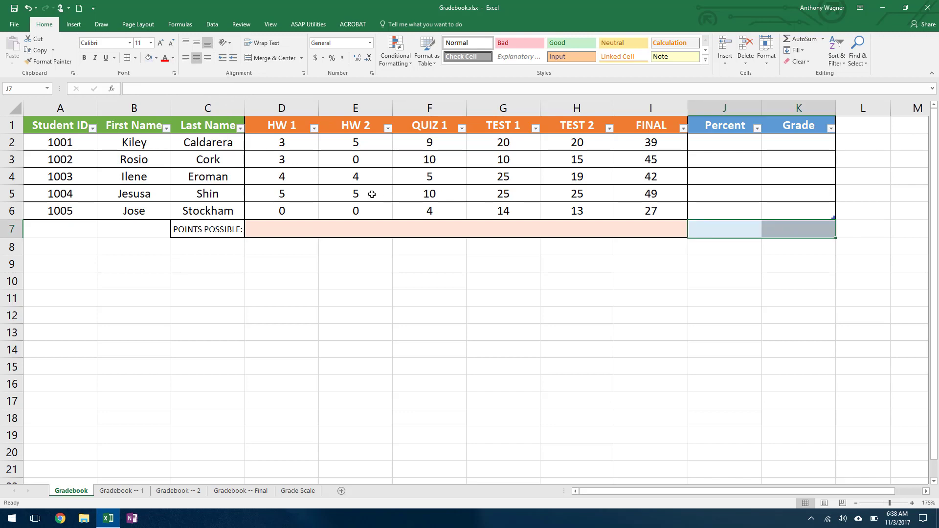
{"action": "left_click", "coordinate": [372, 194]}
Step: Enter the points possible in D7:I7 as 5, 5, 10, 25, 25 and 50
{"action": "left_click", "coordinate": [288, 228]}
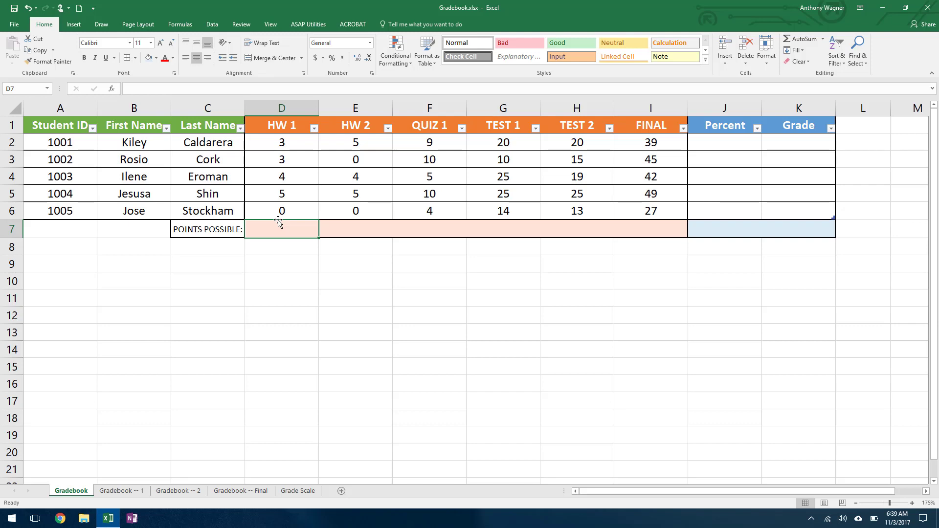
{"action": "type", "text": "5"}
{"action": "type", "text": "5"}
{"action": "key", "text": "Tab"}
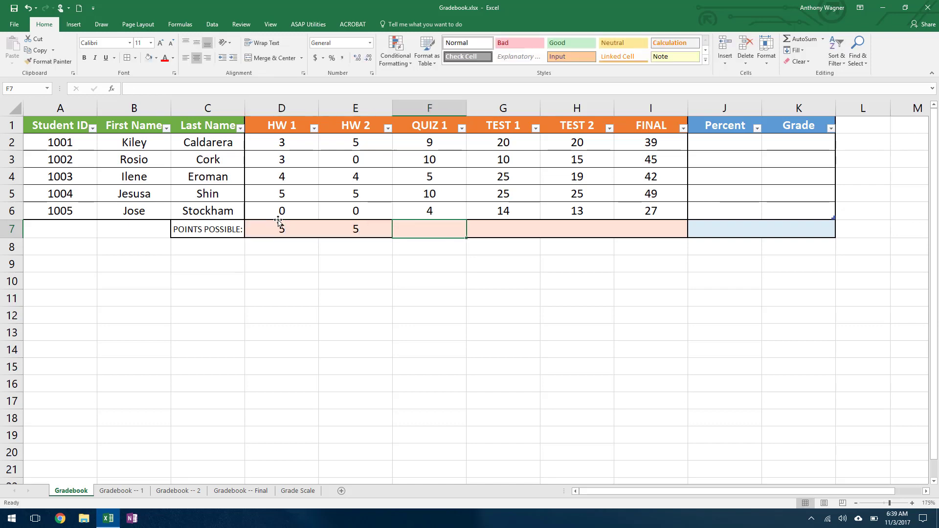
{"action": "type", "text": "10"}
{"action": "key", "text": "Tab"}
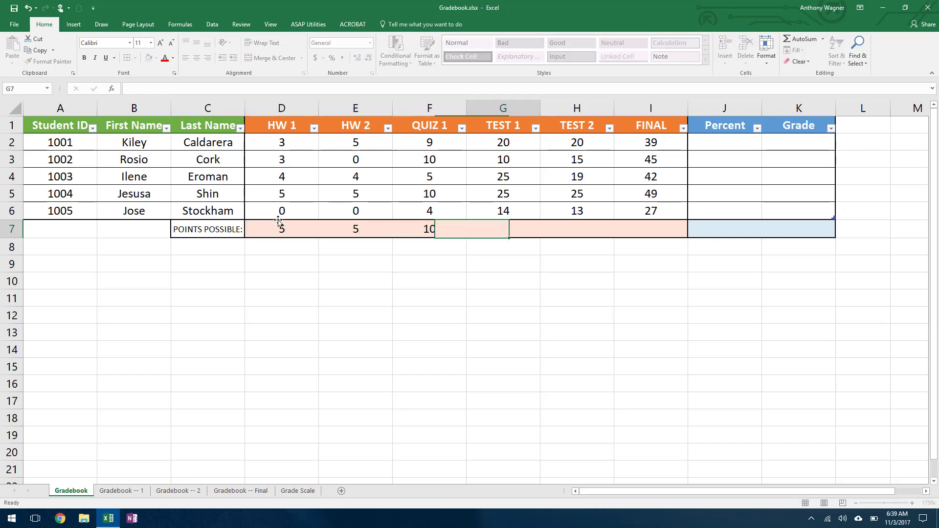
{"action": "type", "text": "25"}
{"action": "key", "text": "Tab"}
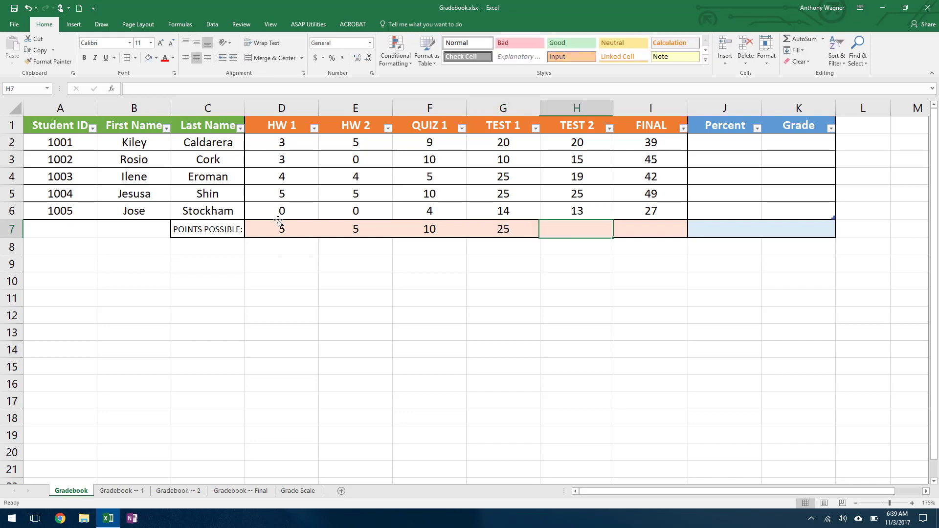
{"action": "type", "text": "25"}
{"action": "key", "text": "Tab"}
{"action": "type", "text": "50"}
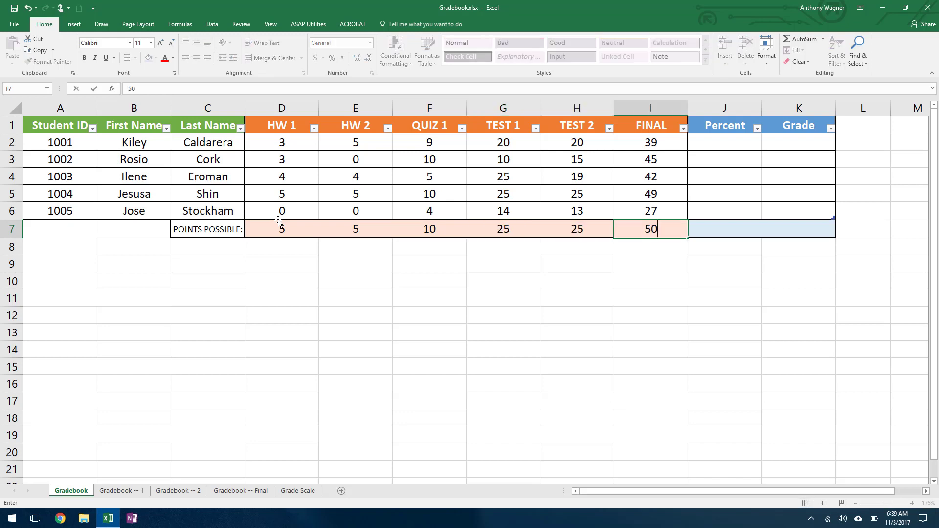
{"action": "key", "text": "Return"}
Step: Make the POINTS POSSIBLE label in C7 bold and fill its cell with the lightest orange
{"action": "left_click", "coordinate": [222, 240]}
{"action": "left_click", "coordinate": [221, 228]}
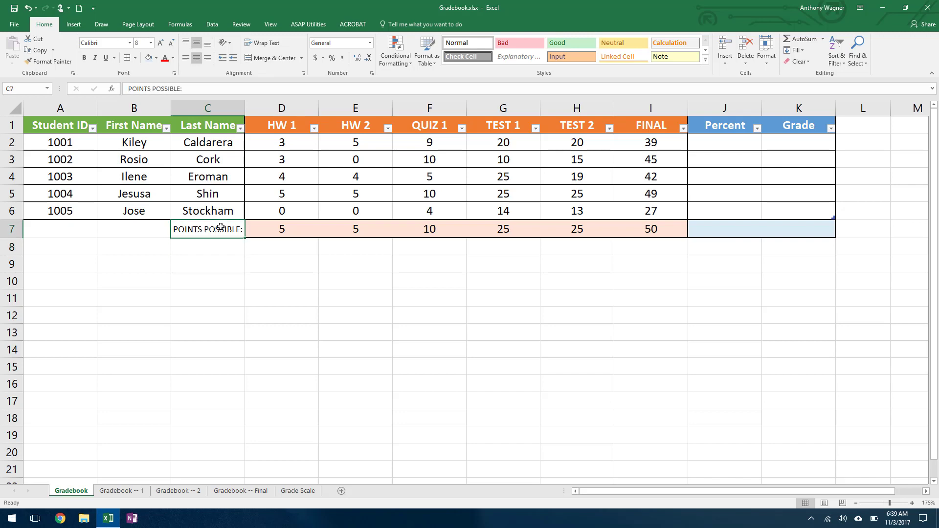
{"action": "key", "text": "ctrl+b"}
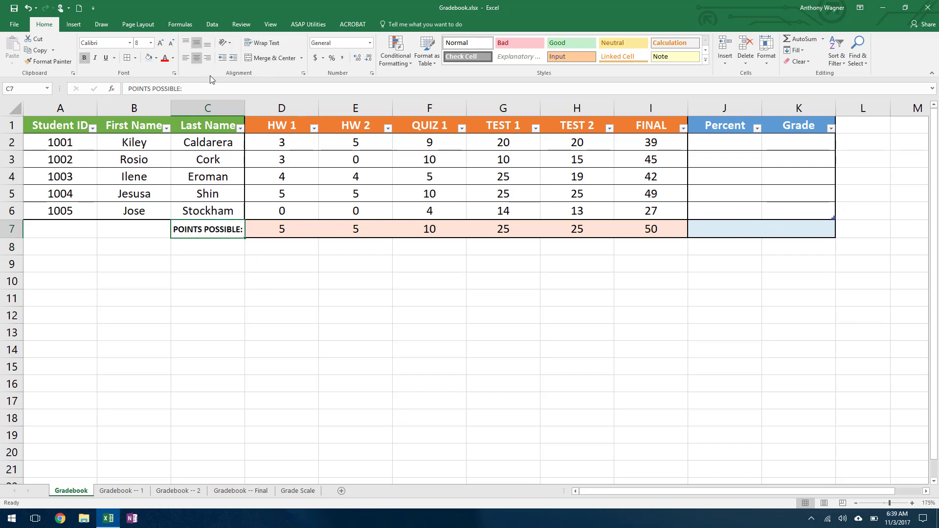
{"action": "left_click", "coordinate": [156, 59]}
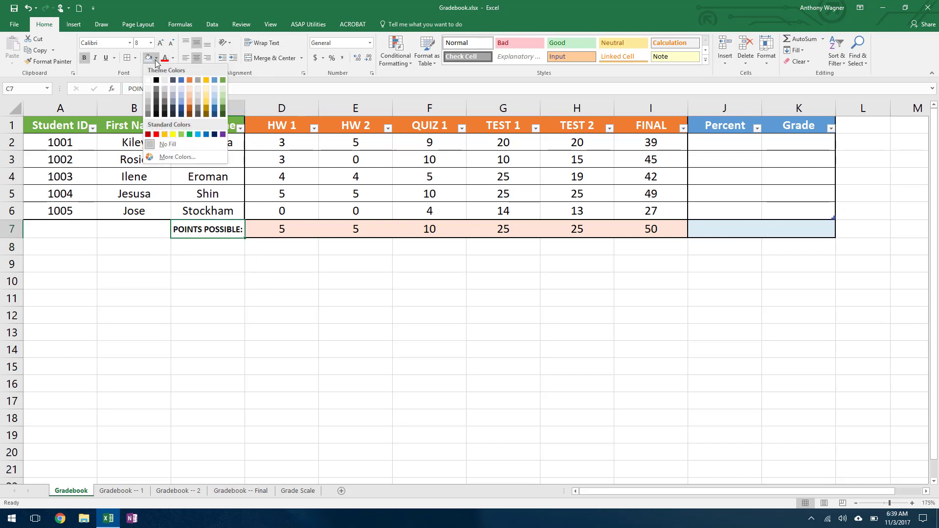
{"action": "left_click", "coordinate": [190, 86]}
{"action": "left_click", "coordinate": [307, 327]}
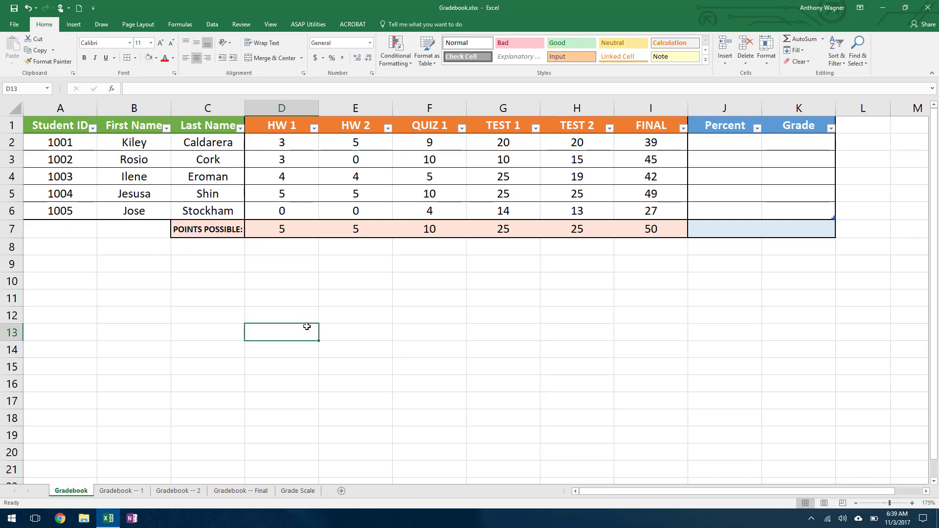